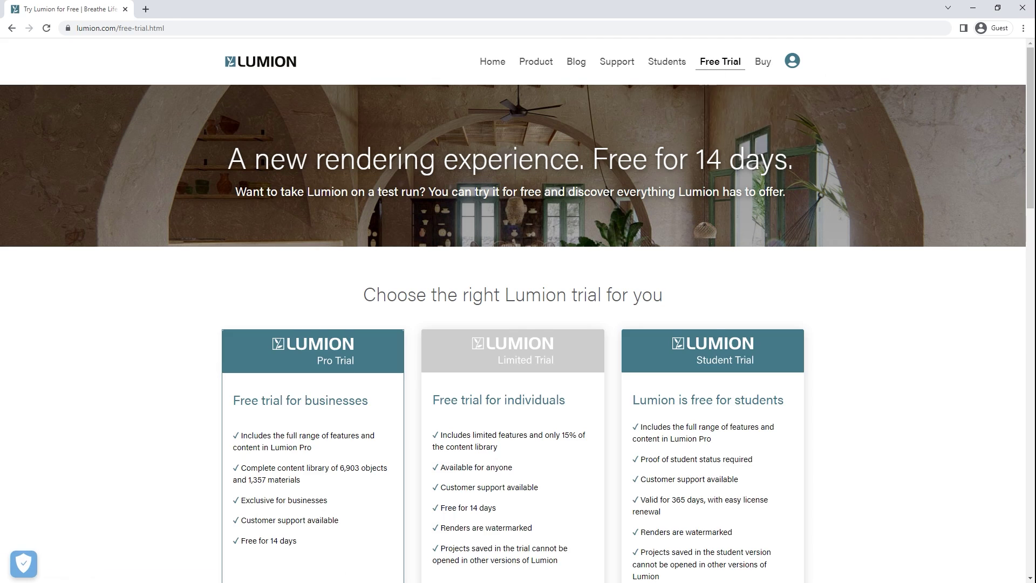
pyautogui.scroll(-4, 656, 202)
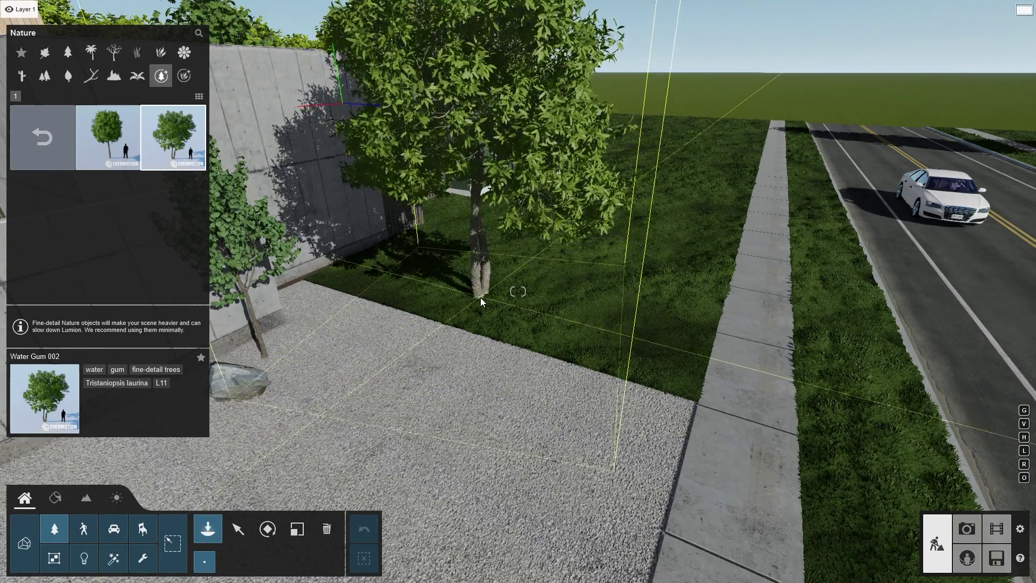
pyautogui.press('r')
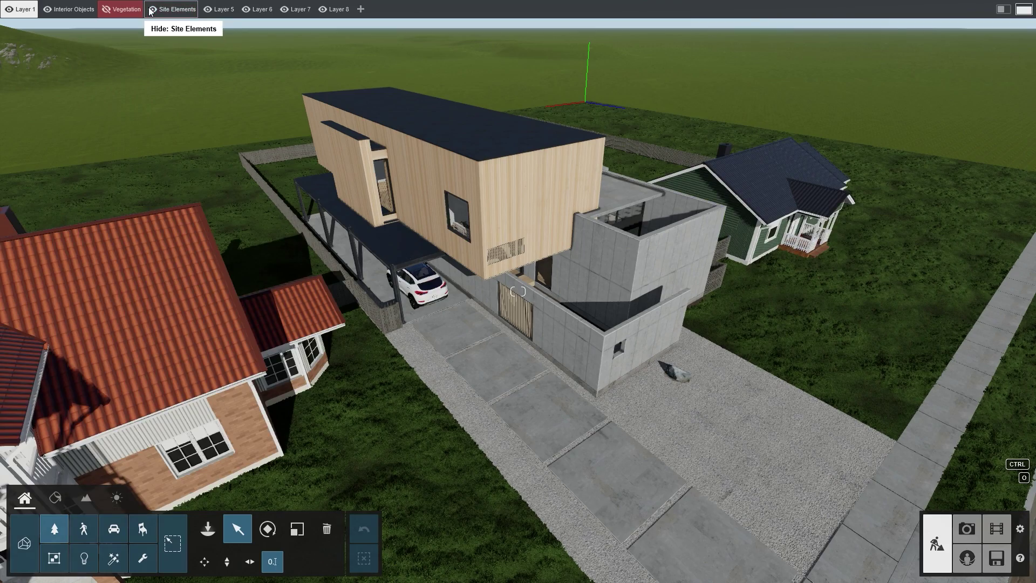
# Step: Show the Vegetation layer and store the current aerial view of the house as the first photo
pyautogui.click(106, 11)
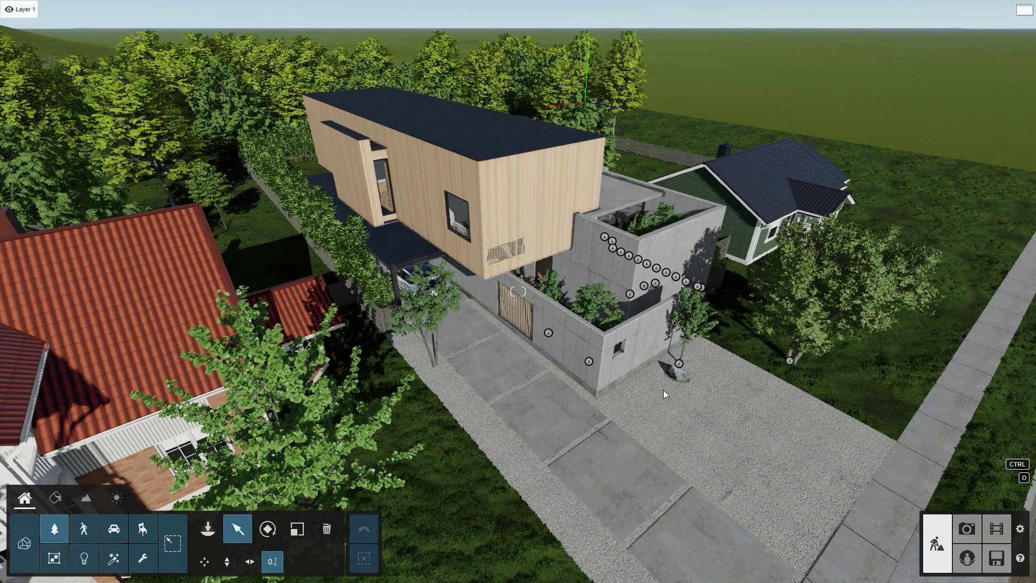
pyautogui.click(967, 529)
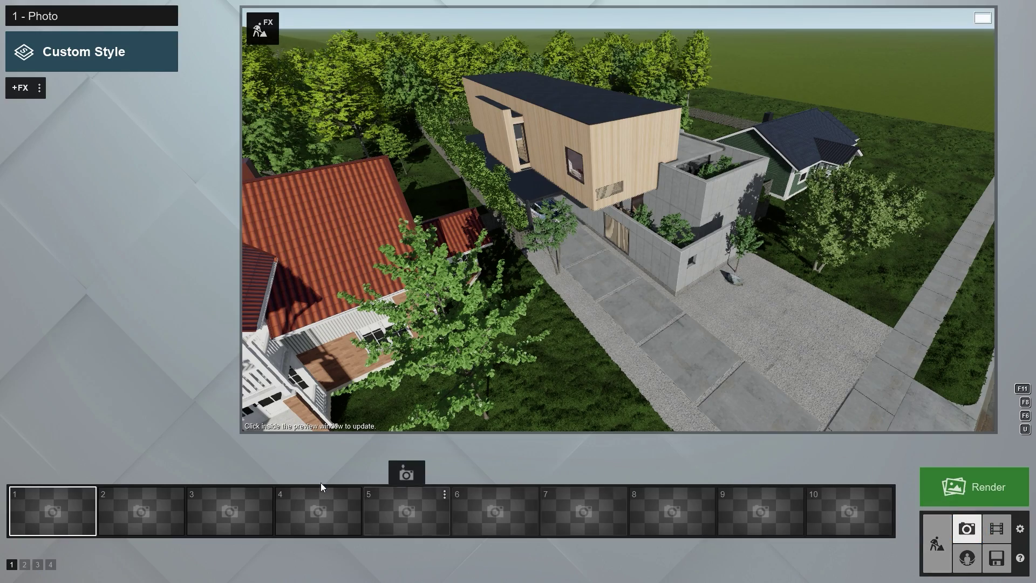
pyautogui.click(52, 474)
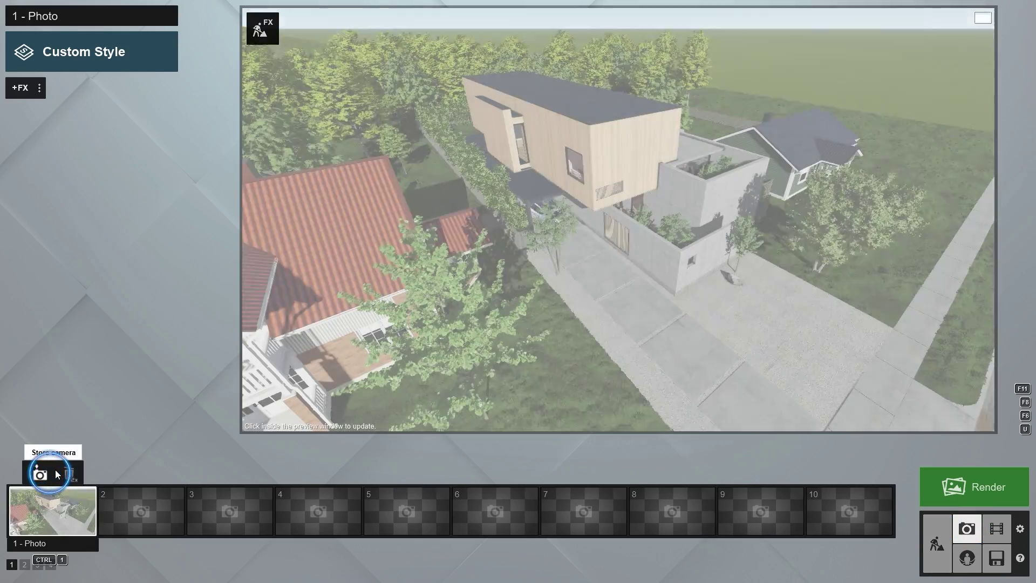
# Step: Update the first photo's preview and apply the Daytime style to it
pyautogui.click(711, 233)
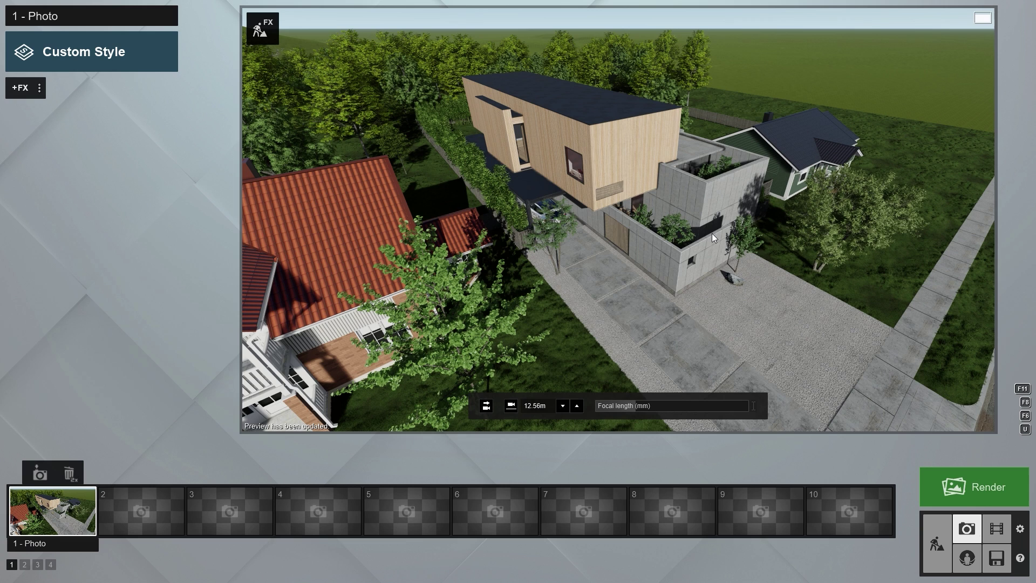
pyautogui.click(114, 60)
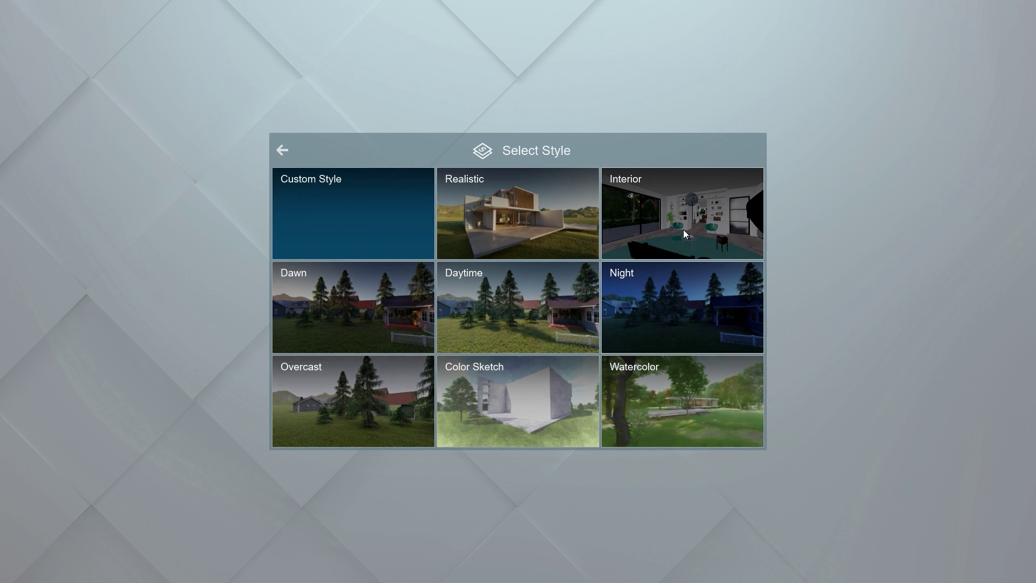
pyautogui.click(539, 302)
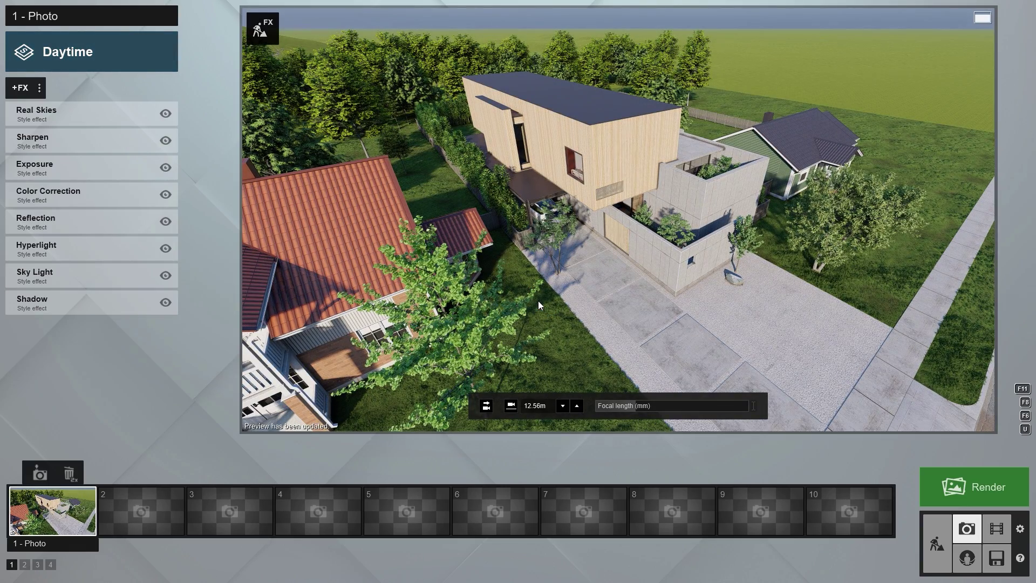
# Step: Add the Orthographic View effect to the first photo and enable it, comparing the 3D and 2D views and ending in 2D
pyautogui.click(23, 94)
pyautogui.click(355, 231)
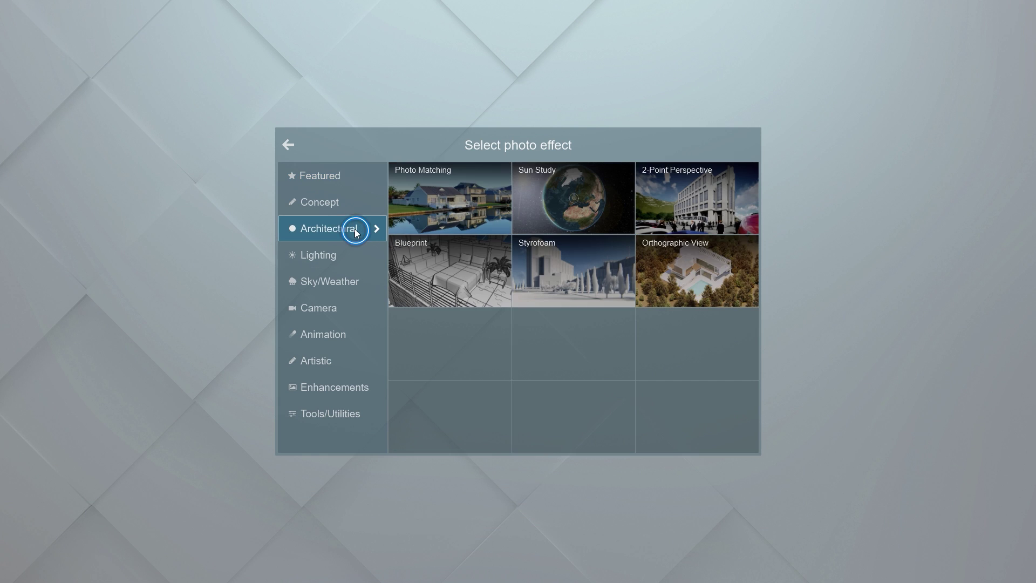
pyautogui.click(716, 258)
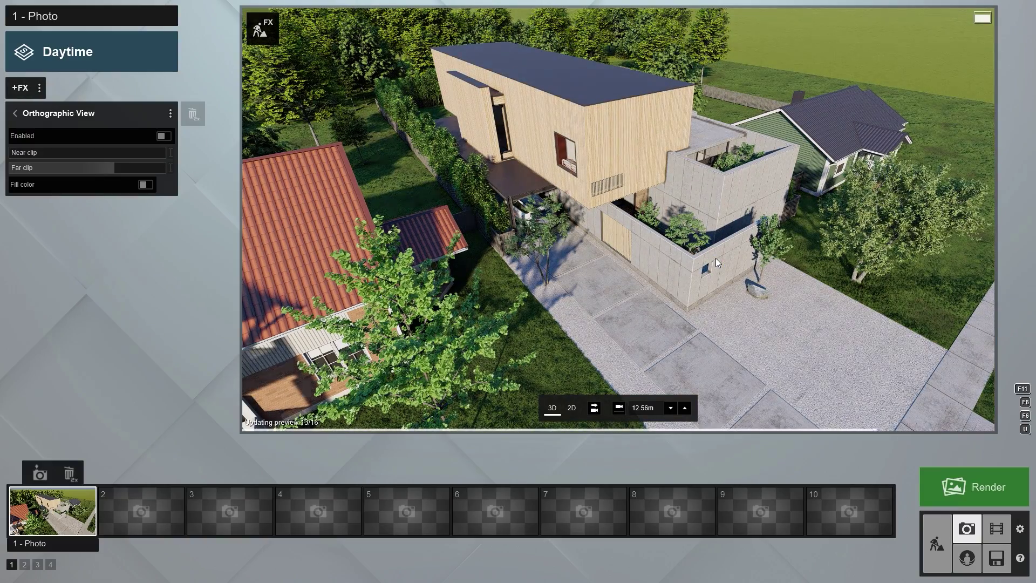
pyautogui.click(163, 137)
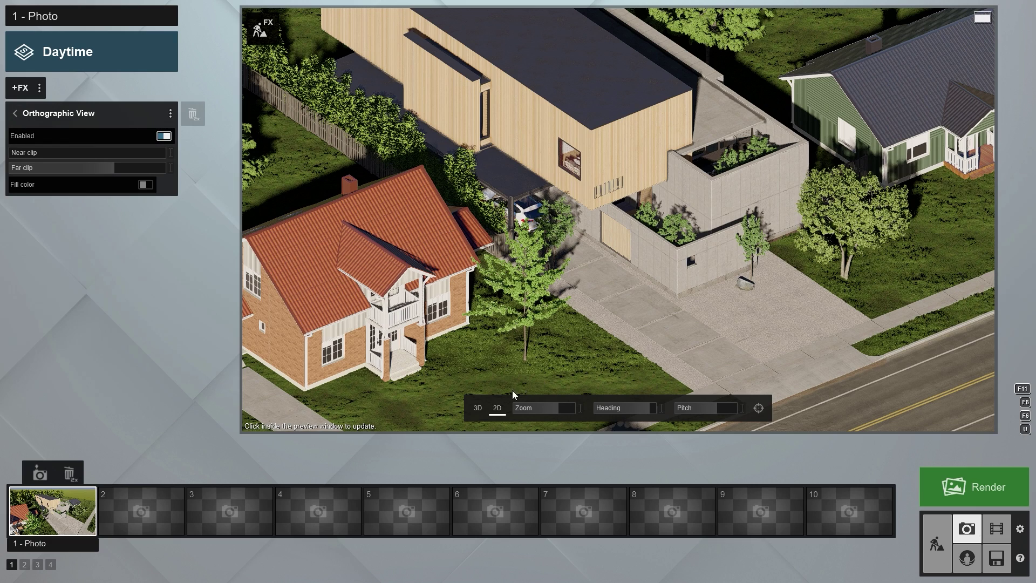
pyautogui.click(479, 410)
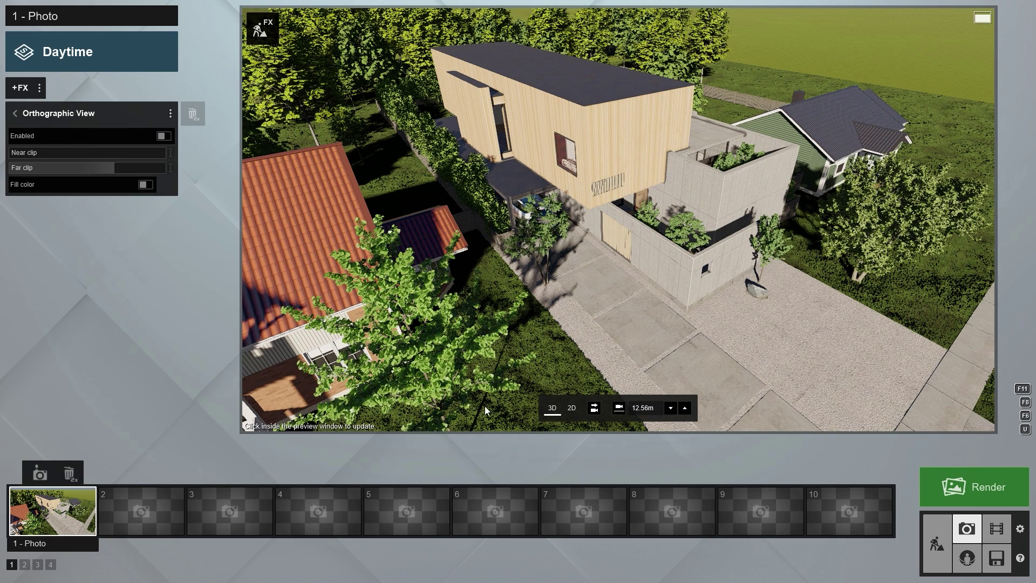
pyautogui.click(572, 409)
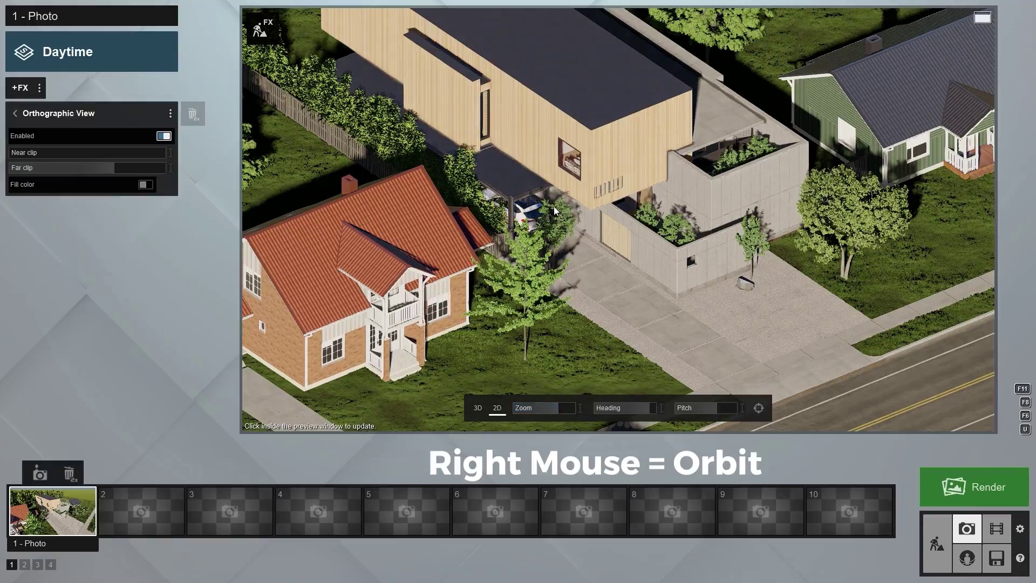
# Step: Set the orthographic camera's zoom to about 22.4 m, its heading to 90° and its pitch straight down for a top view
pyautogui.moveTo(556, 211); pyautogui.dragTo(542, 246, button='right')
pyautogui.moveTo(541, 249); pyautogui.dragTo(633, 238, button='middle')
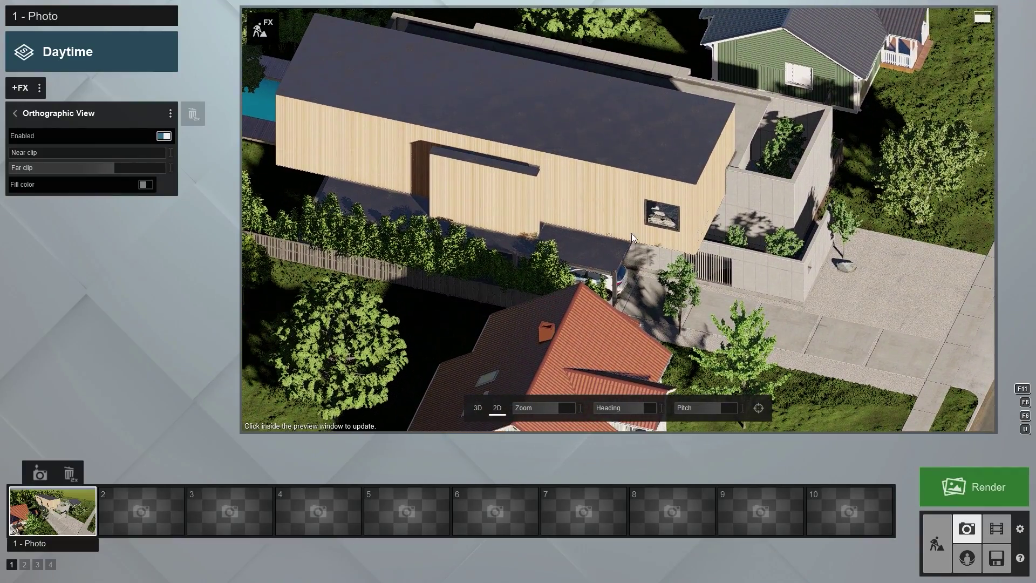
pyautogui.scroll(-5, 600, 224)
pyautogui.scroll(6, 601, 224)
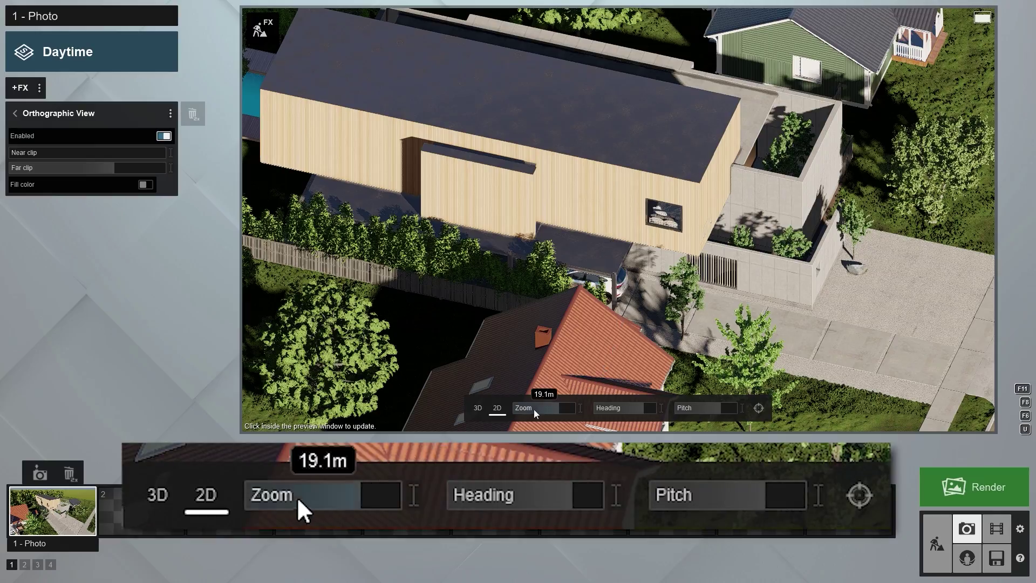
pyautogui.moveTo(561, 407); pyautogui.dragTo(559, 409)
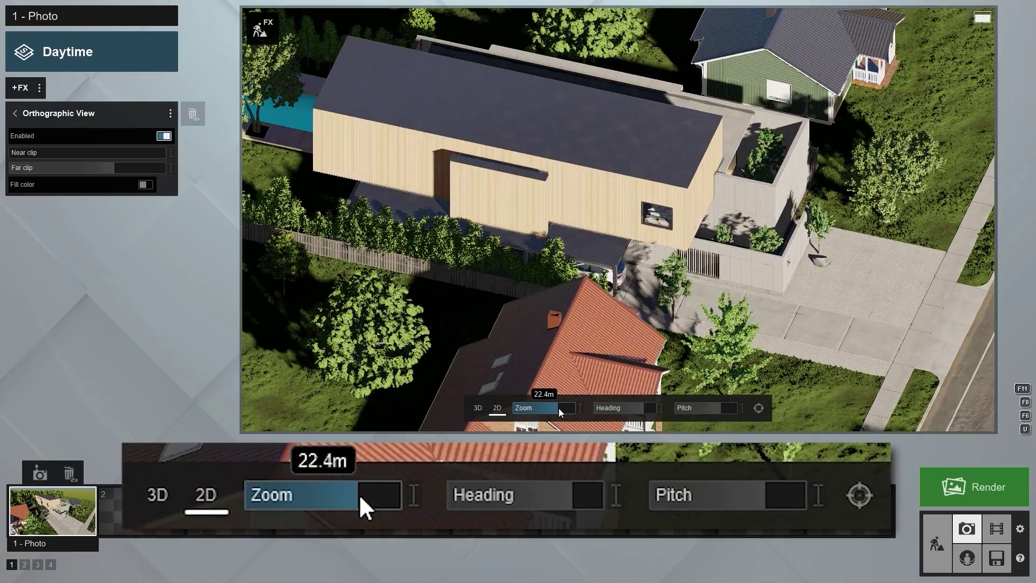
pyautogui.moveTo(640, 411)
pyautogui.mouseDown()
pyautogui.moveTo(603, 412)
pyautogui.moveTo(647, 410)
pyautogui.mouseUp()
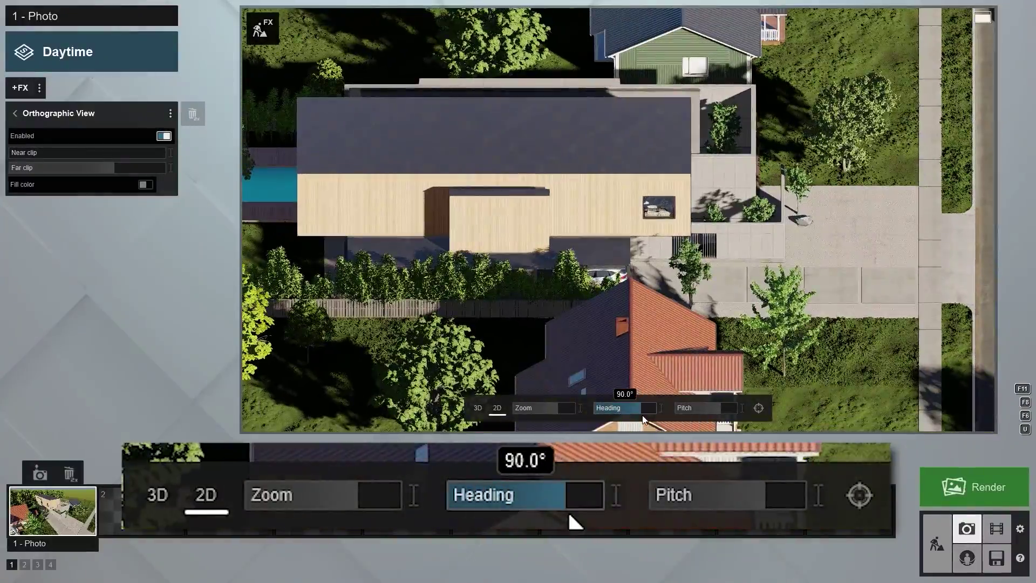
pyautogui.moveTo(710, 409); pyautogui.dragTo(745, 409)
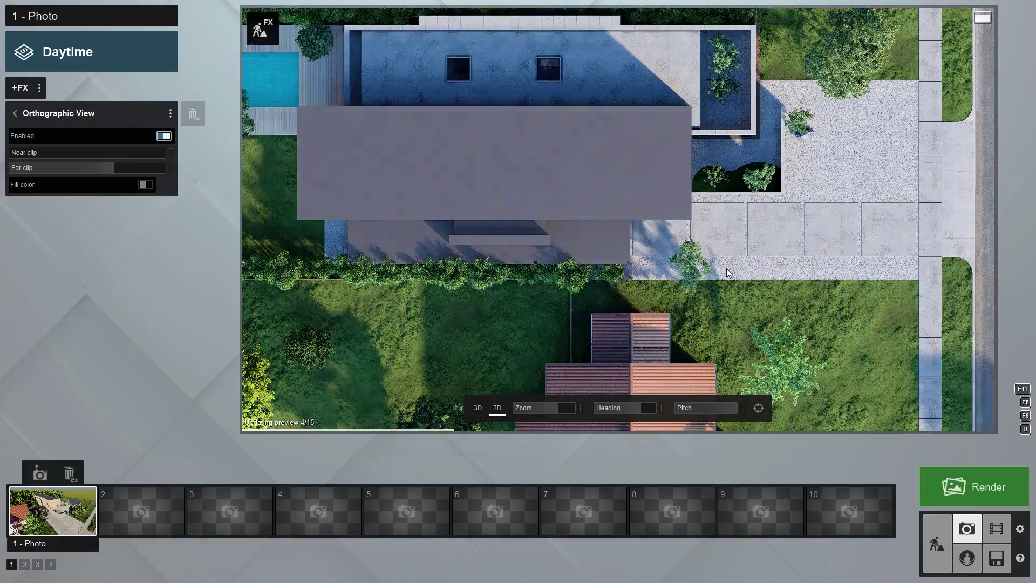
# Step: Reframe the top view to show the whole plot with pool, driveway and street, and store it as the first photo's camera
pyautogui.press('s')
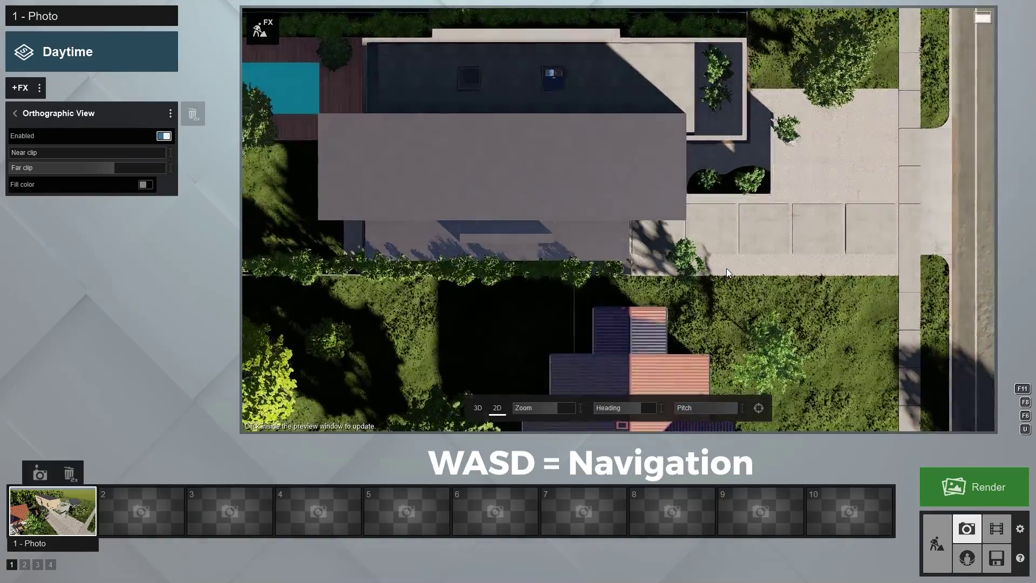
pyautogui.press('s')
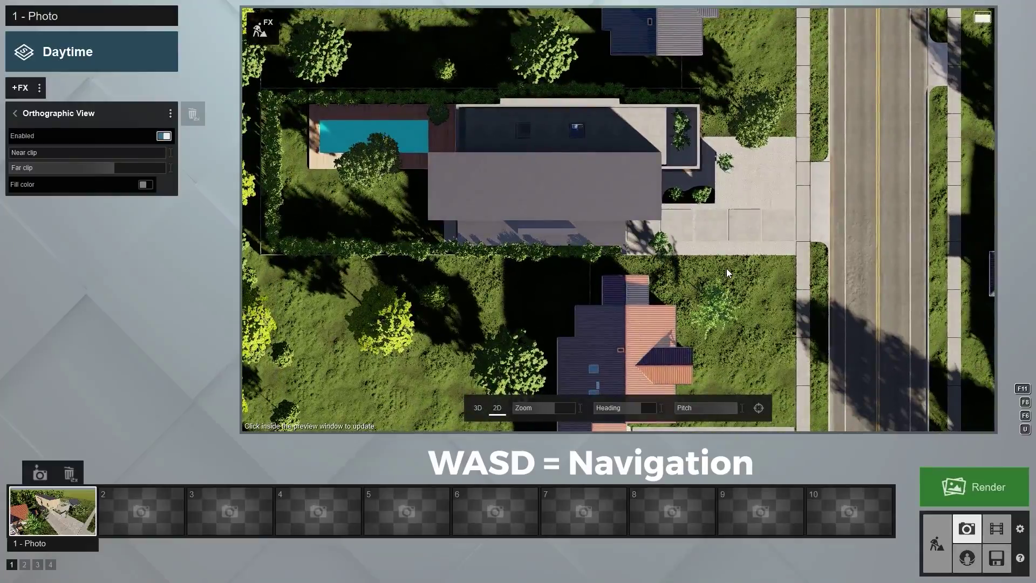
pyautogui.press('d')
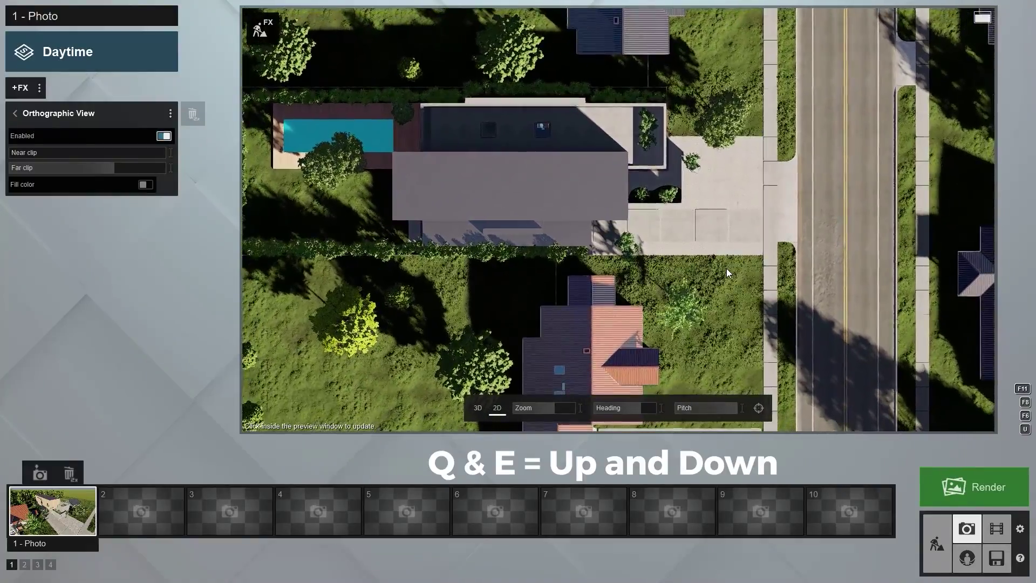
pyautogui.press('w')
pyautogui.press('q')
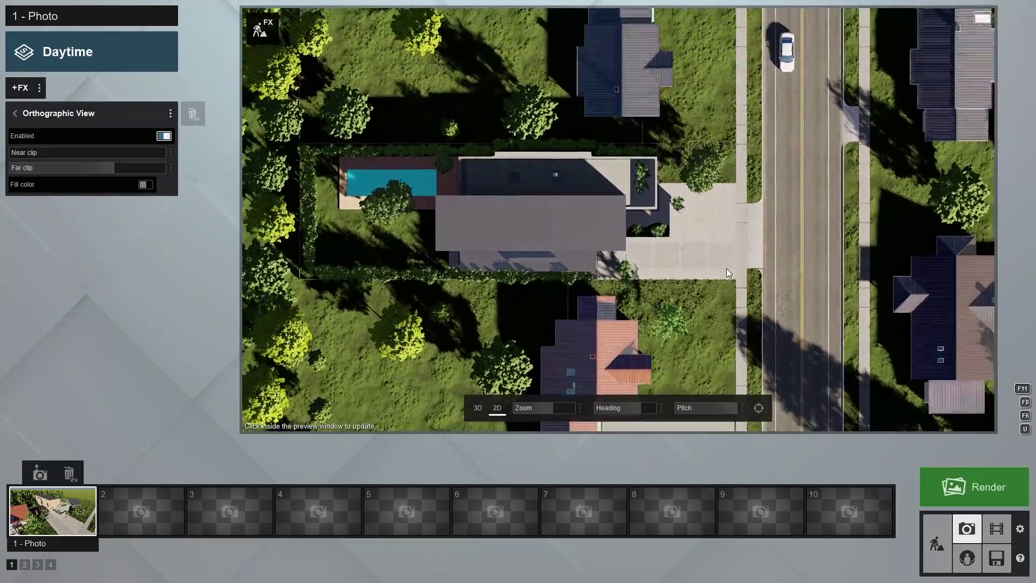
pyautogui.click(726, 267)
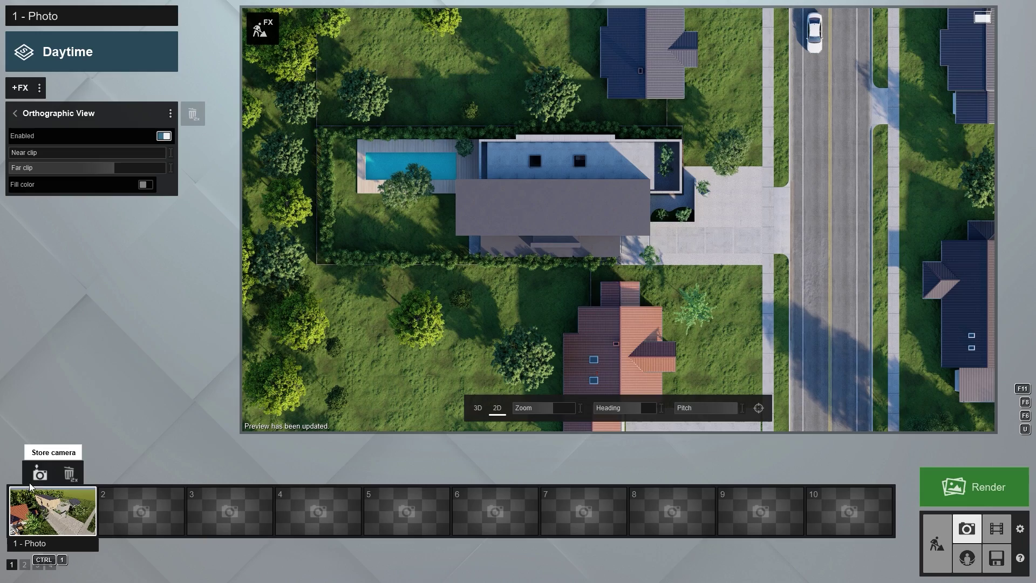
pyautogui.click(45, 475)
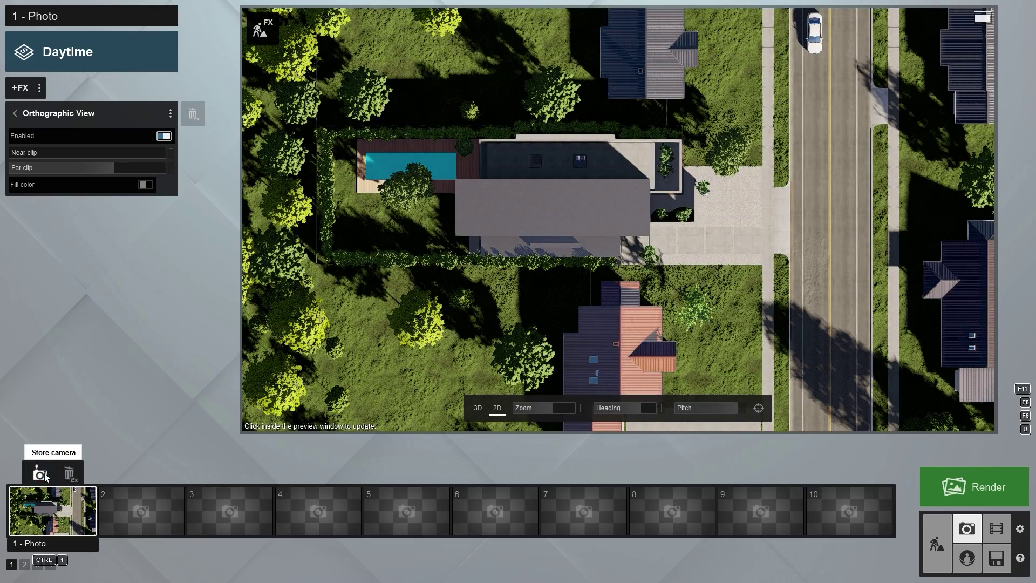
pyautogui.click(651, 259)
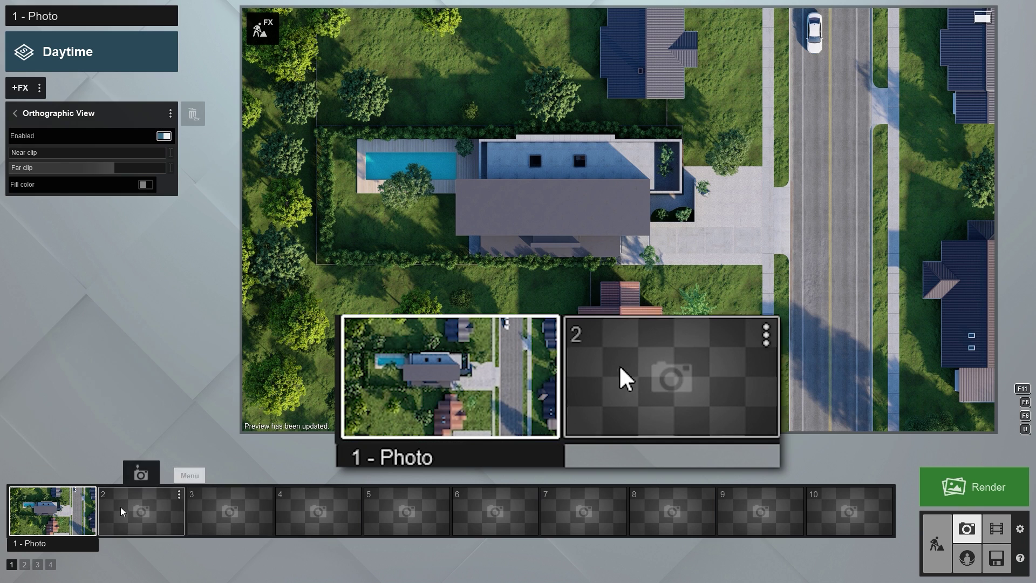
# Step: Copy the first photo into the second photo slot and load the copy
pyautogui.click(91, 498)
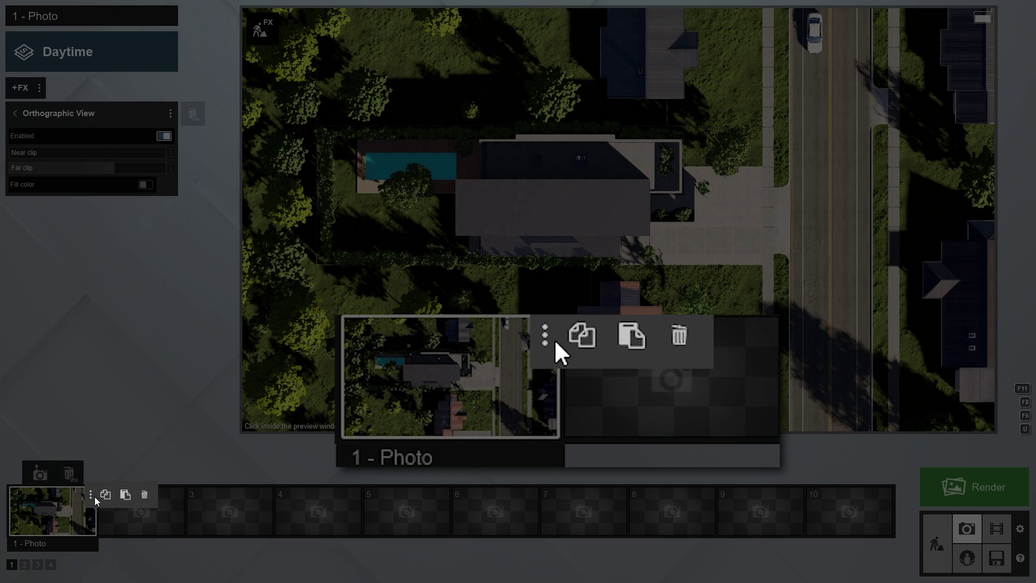
pyautogui.click(104, 492)
pyautogui.click(179, 494)
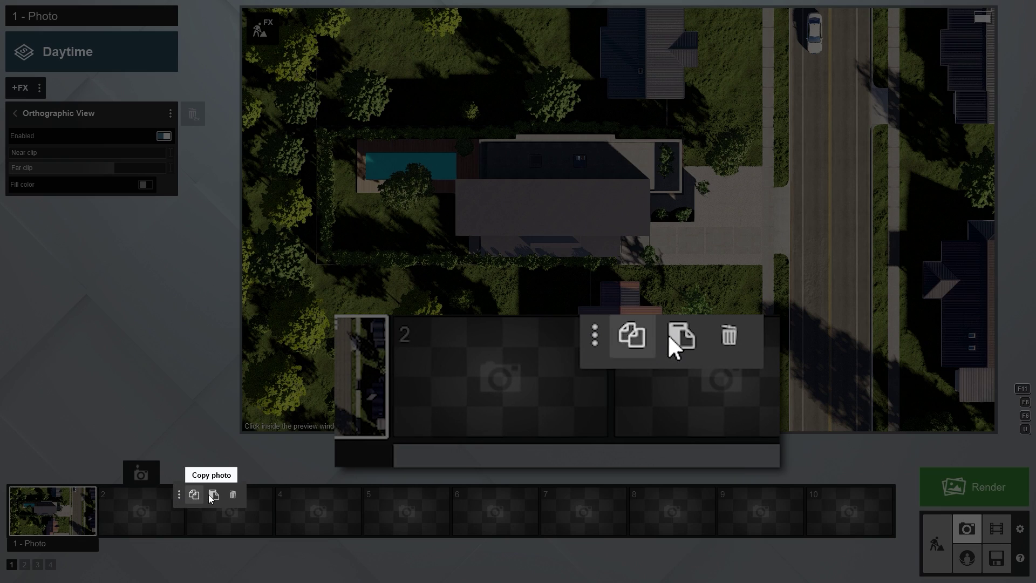
pyautogui.click(215, 495)
pyautogui.click(143, 513)
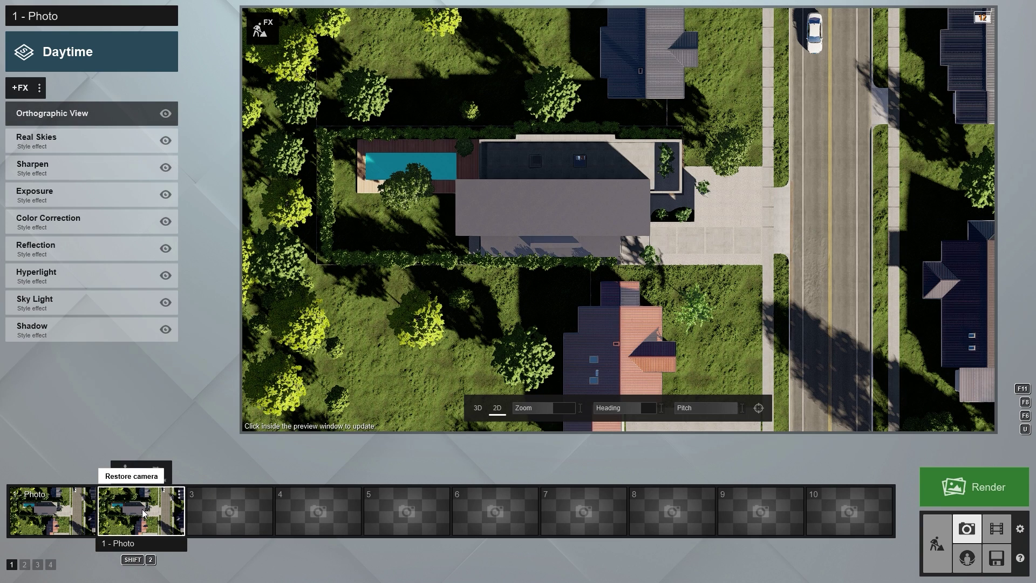
# Step: Apply the Realistic style to the second photo and compare it with the first, returning to the second
pyautogui.click(87, 57)
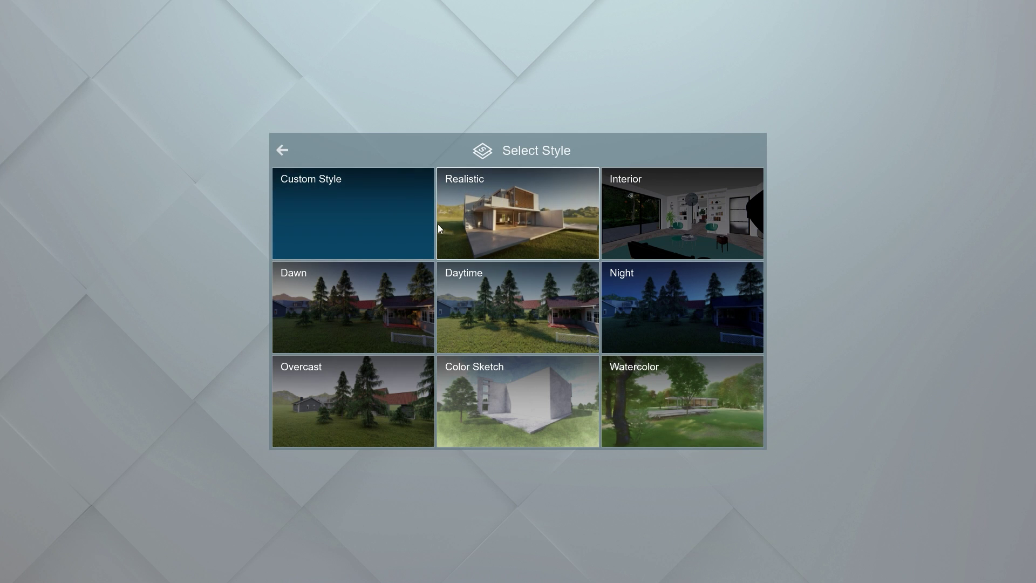
pyautogui.click(512, 209)
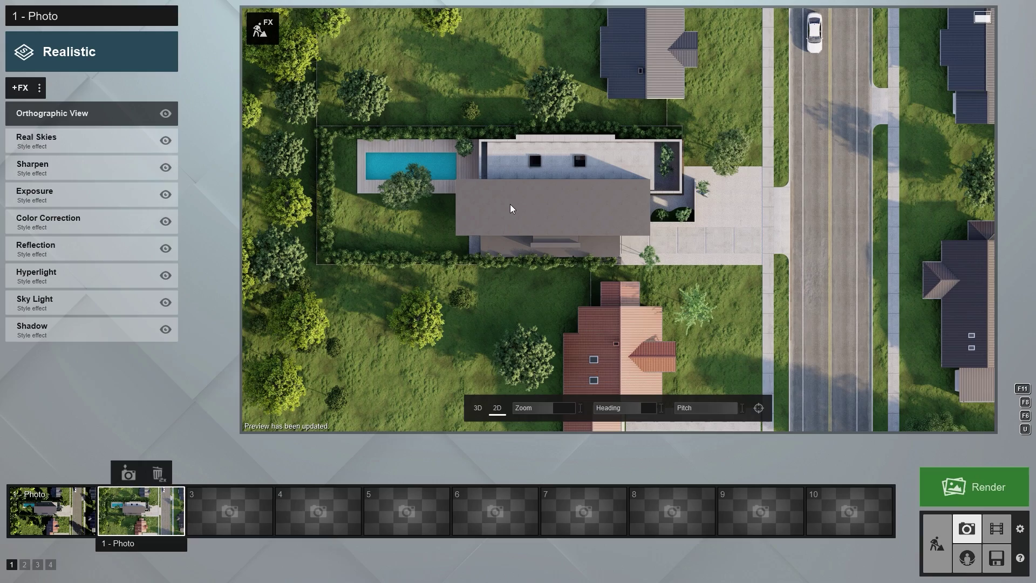
pyautogui.click(79, 514)
pyautogui.click(153, 514)
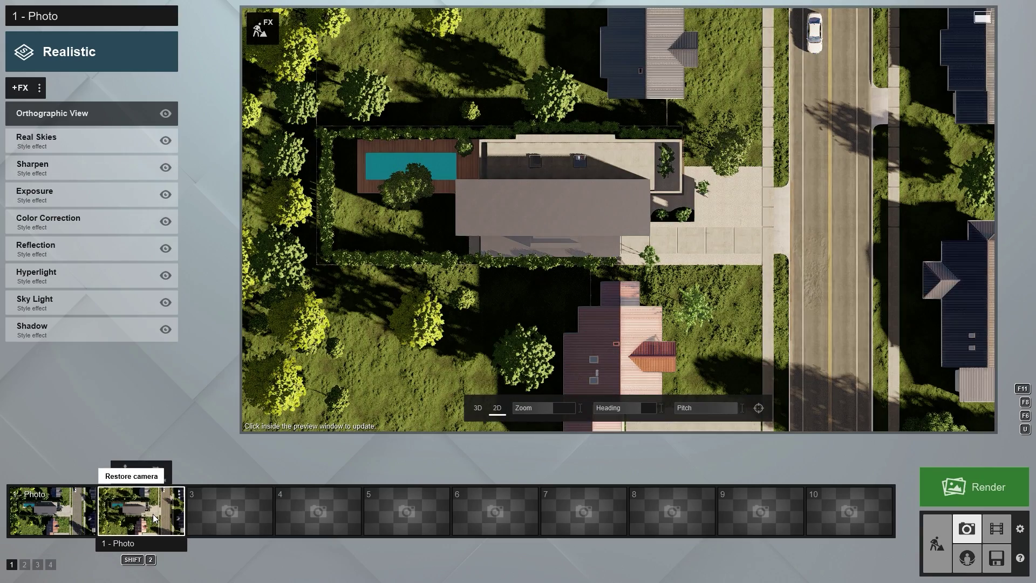
# Step: Rotate the heading of the second photo's Real Skies effect slightly upward from 0° and update the preview
pyautogui.click(97, 142)
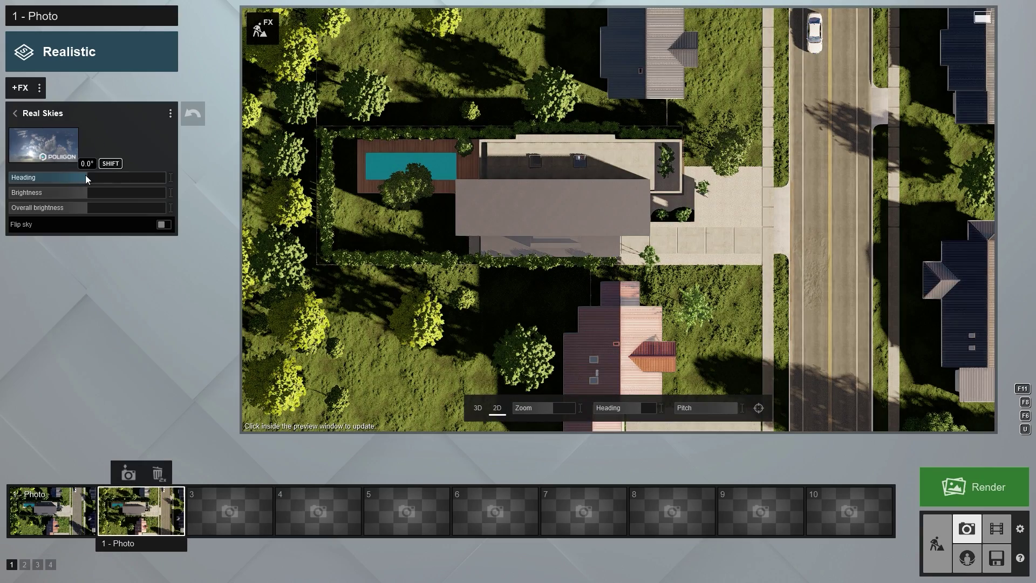
pyautogui.moveTo(86, 176)
pyautogui.mouseDown()
pyautogui.moveTo(141, 180)
pyautogui.moveTo(82, 176)
pyautogui.moveTo(93, 176)
pyautogui.mouseUp()
pyautogui.click(443, 220)
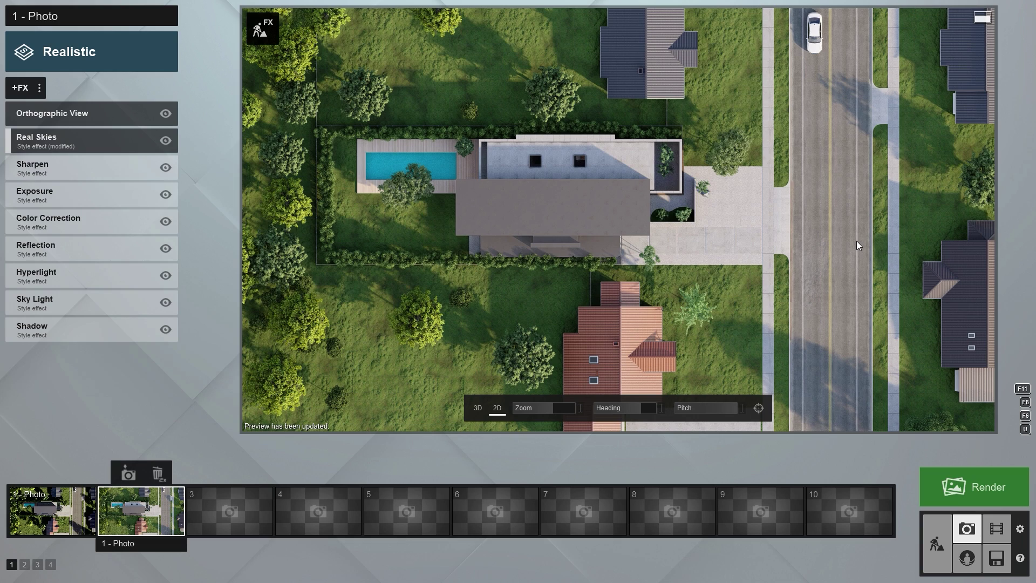
# Step: Copy the second photo into the third photo slot
pyautogui.click(179, 496)
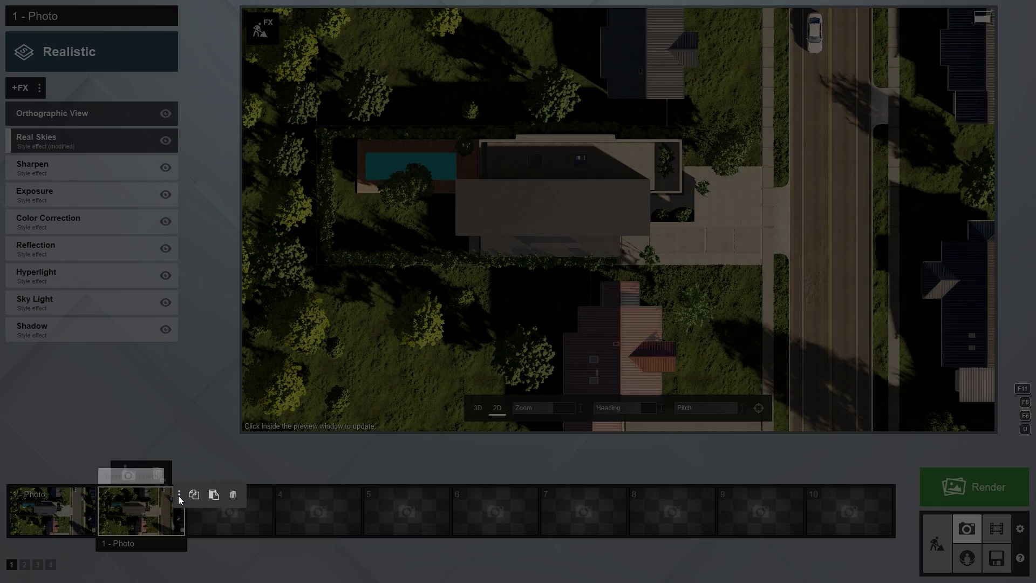
pyautogui.click(192, 495)
pyautogui.click(267, 496)
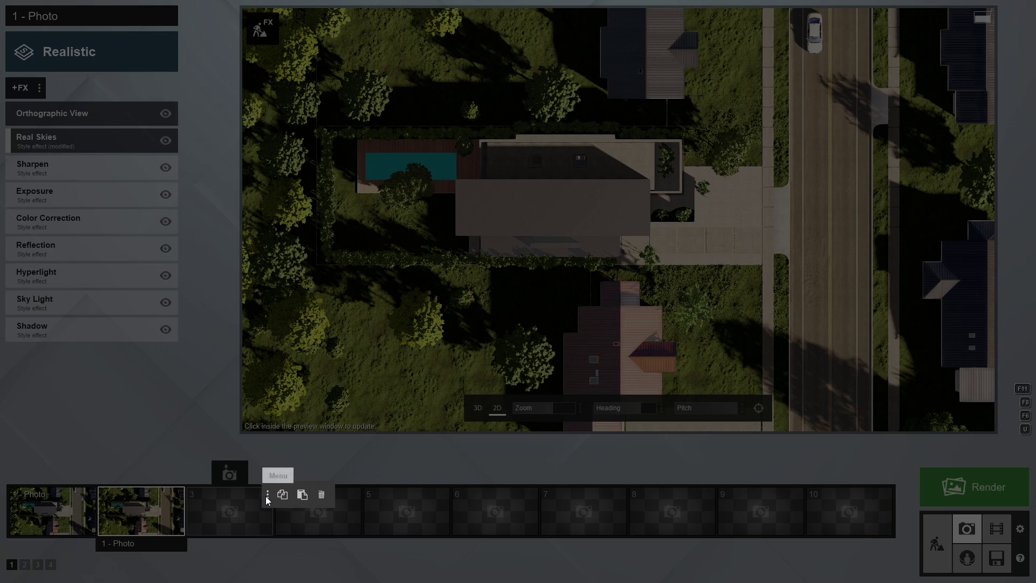
pyautogui.click(301, 497)
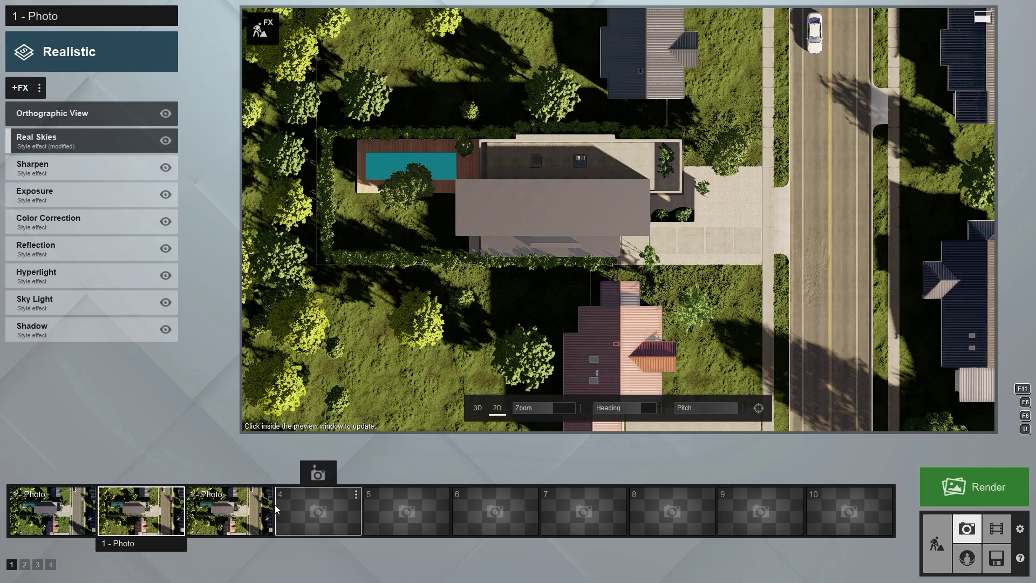
# Step: Open the third photo's Orthographic View effect and turn the camera to a street-front elevation with a pitch of 0.0°
pyautogui.click(102, 112)
pyautogui.click(728, 410)
pyautogui.moveTo(728, 410); pyautogui.dragTo(706, 410)
pyautogui.moveTo(639, 407); pyautogui.dragTo(660, 406)
pyautogui.click(719, 409)
pyautogui.moveTo(627, 284); pyautogui.dragTo(607, 261, button='middle')
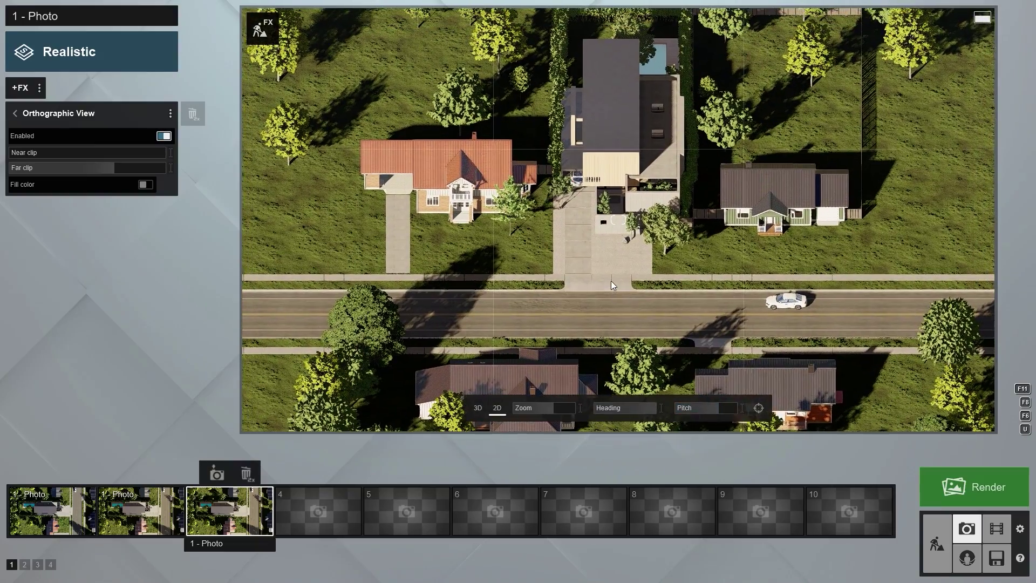
pyautogui.moveTo(735, 408); pyautogui.dragTo(707, 409)
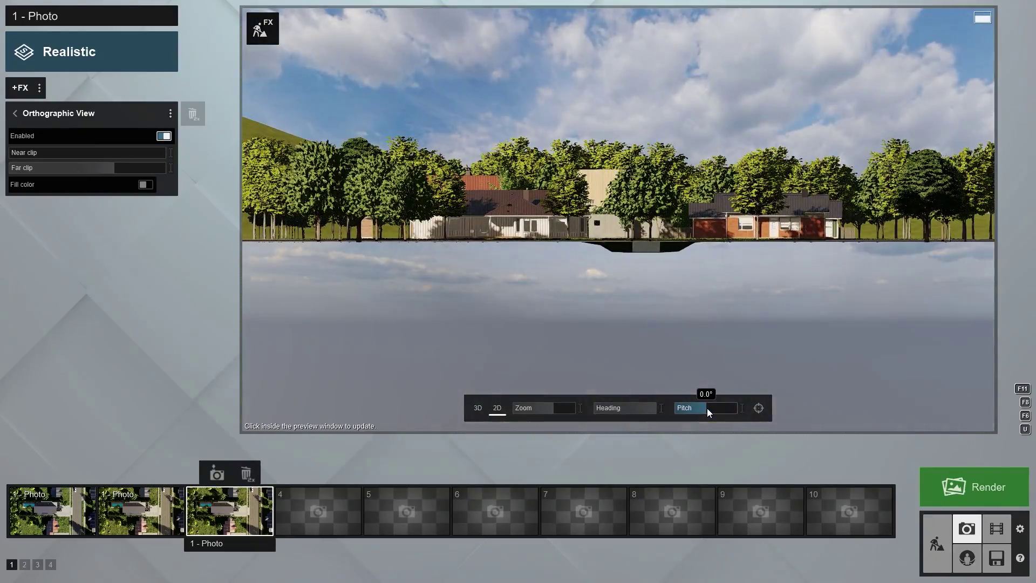
# Step: Raise the Near clip until everything in front of the middle of the street is cut away
pyautogui.scroll(5, 607, 237)
pyautogui.moveTo(587, 271); pyautogui.dragTo(561, 286, button='middle')
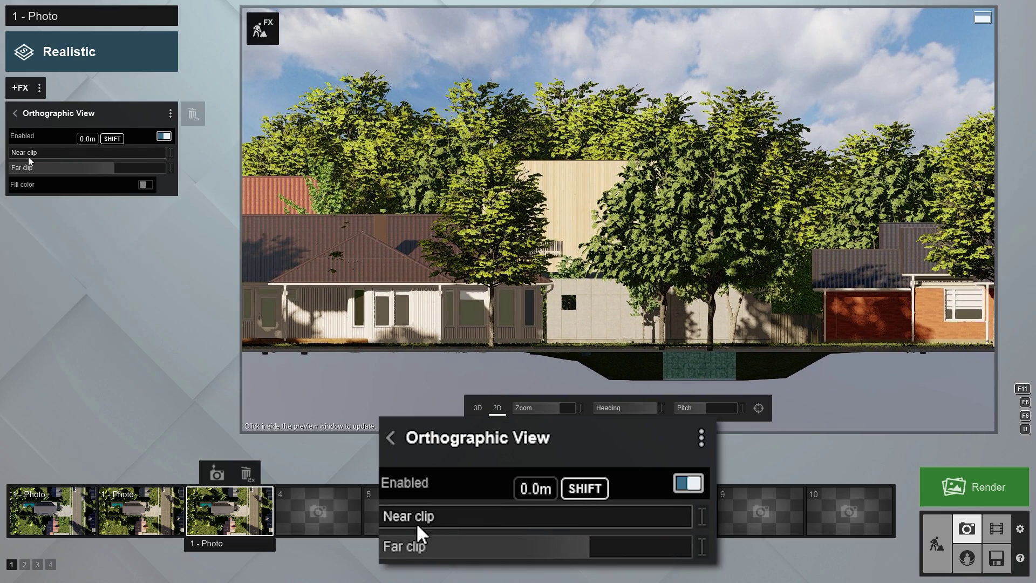
pyautogui.moveTo(17, 155); pyautogui.dragTo(54, 160)
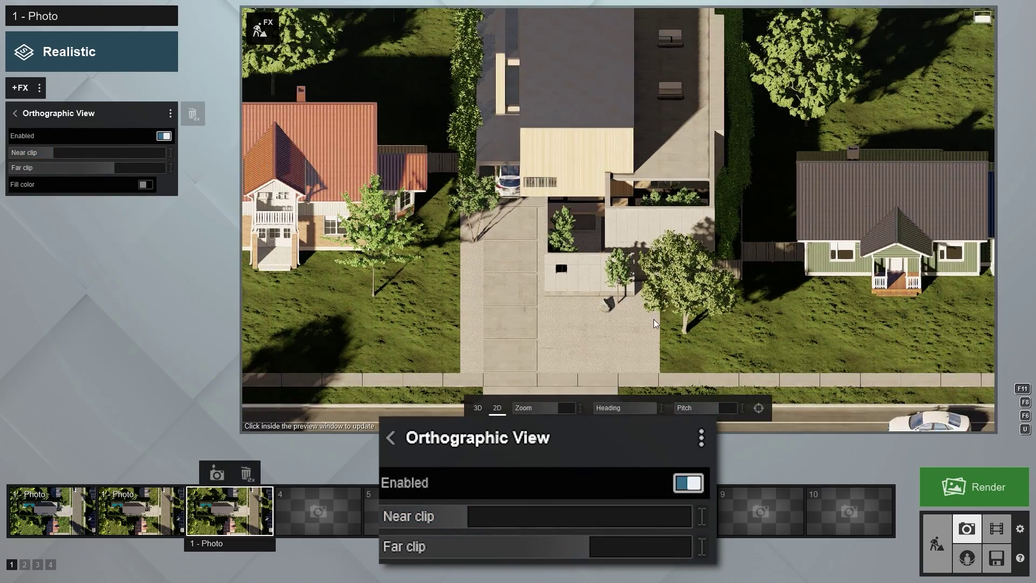
pyautogui.scroll(-3, 654, 319)
pyautogui.moveTo(654, 319); pyautogui.dragTo(573, 231, button='middle')
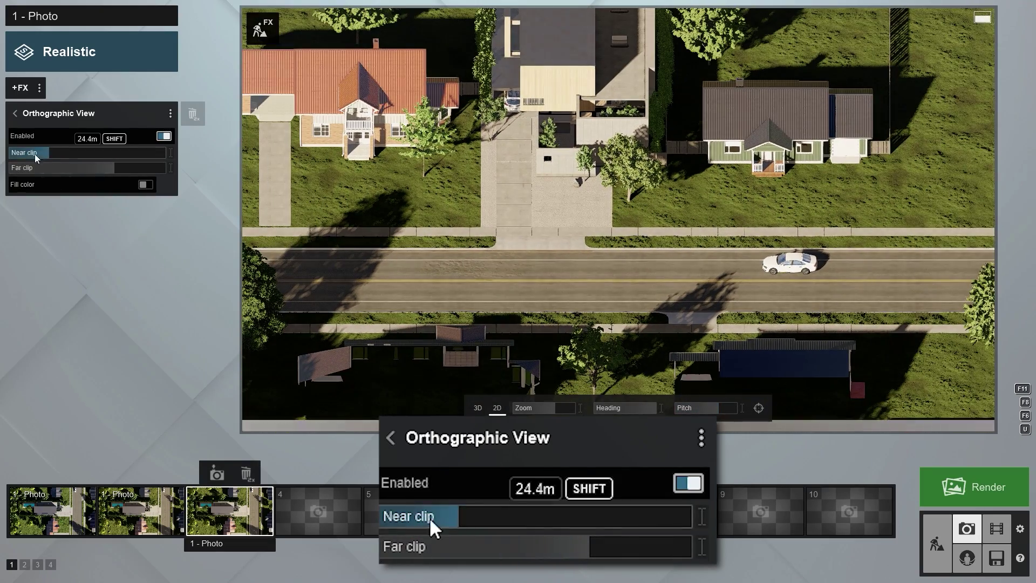
pyautogui.moveTo(36, 157); pyautogui.dragTo(61, 158)
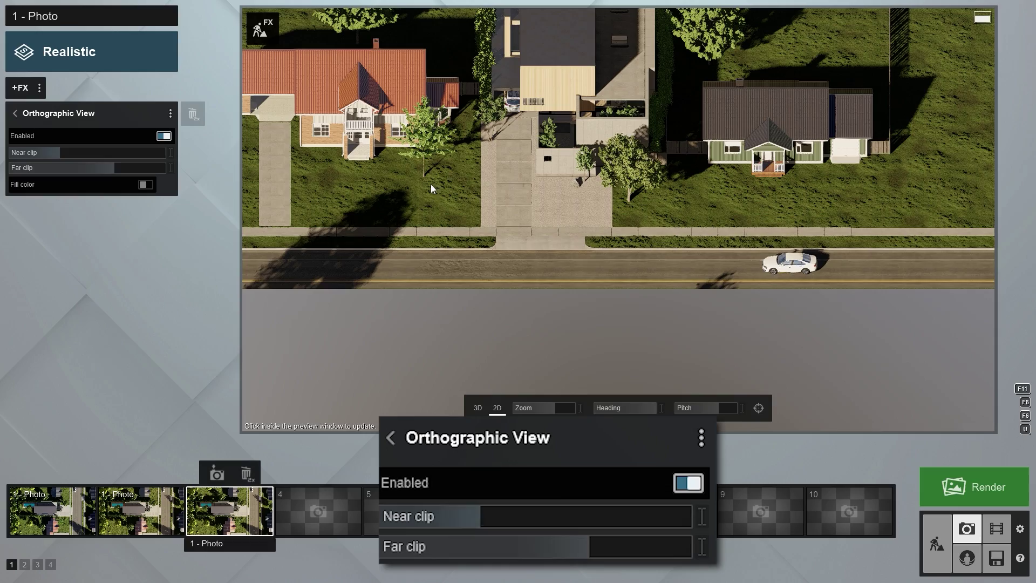
# Step: Lower the Far clip to remove the trees behind the house and level the view into a front elevation
pyautogui.moveTo(484, 204); pyautogui.dragTo(424, 330, button='middle')
pyautogui.scroll(-2, 473, 291)
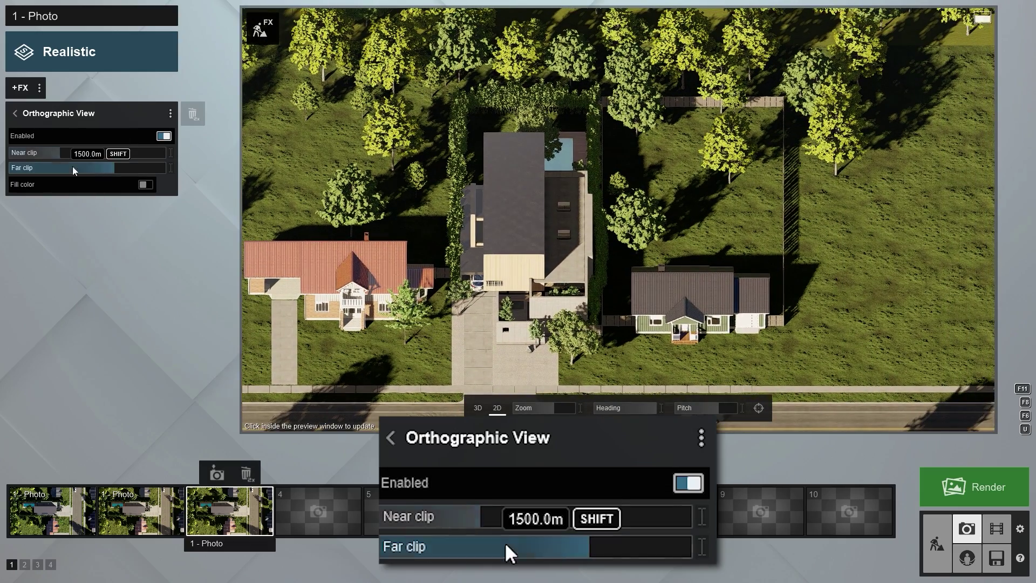
pyautogui.moveTo(75, 167); pyautogui.dragTo(54, 167)
pyautogui.moveTo(719, 409); pyautogui.dragTo(708, 406)
pyautogui.scroll(5, 560, 240)
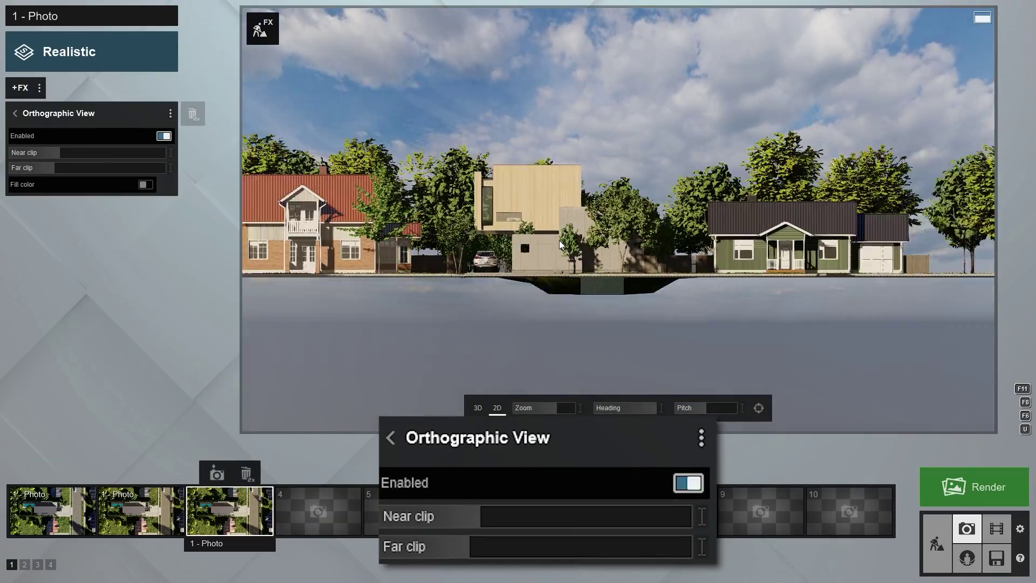
pyautogui.scroll(-4, 572, 278)
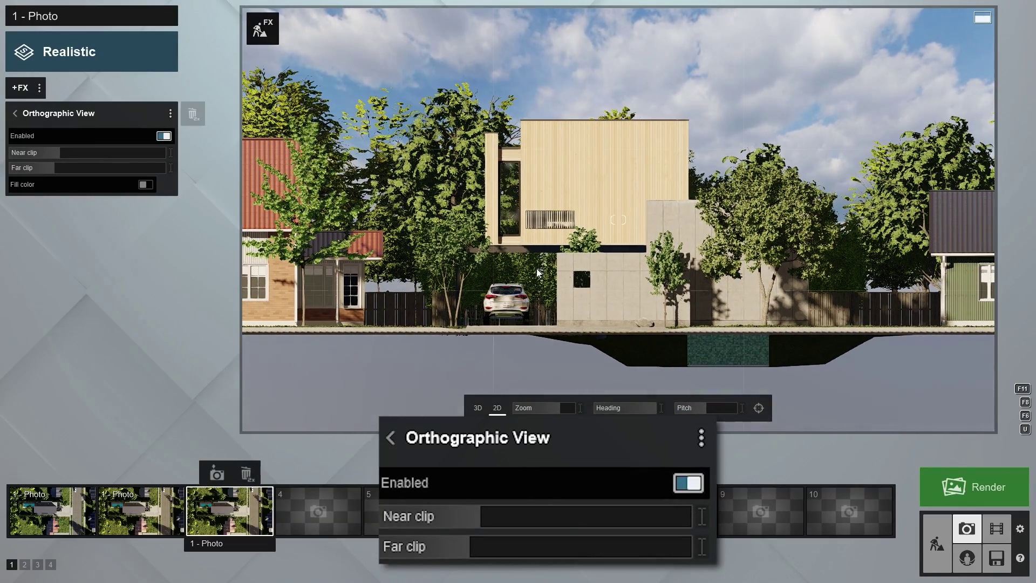
pyautogui.moveTo(67, 169); pyautogui.dragTo(12, 185)
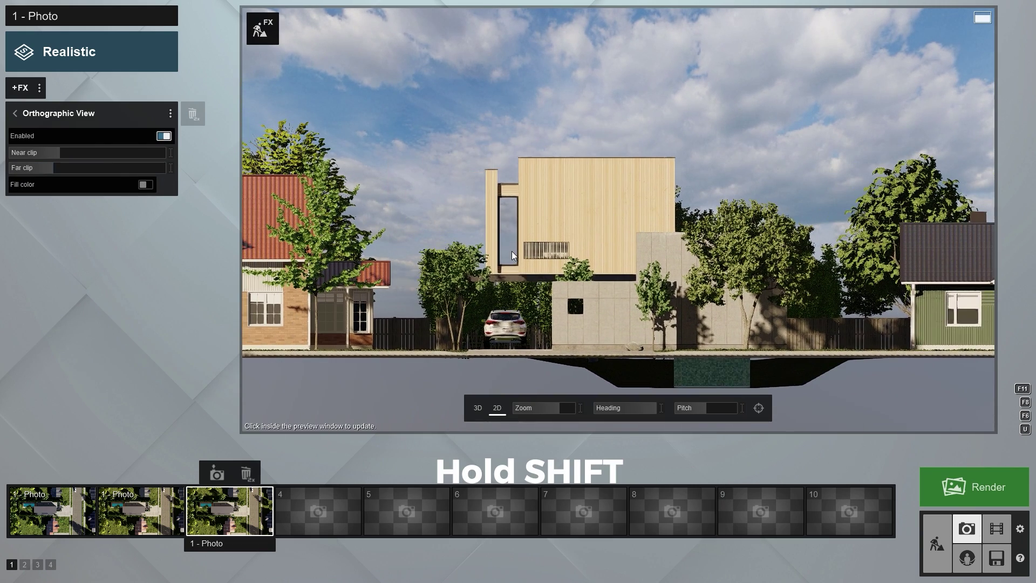
# Step: Try a custom fill color behind the elevation and switch the fill off again
pyautogui.click(146, 184)
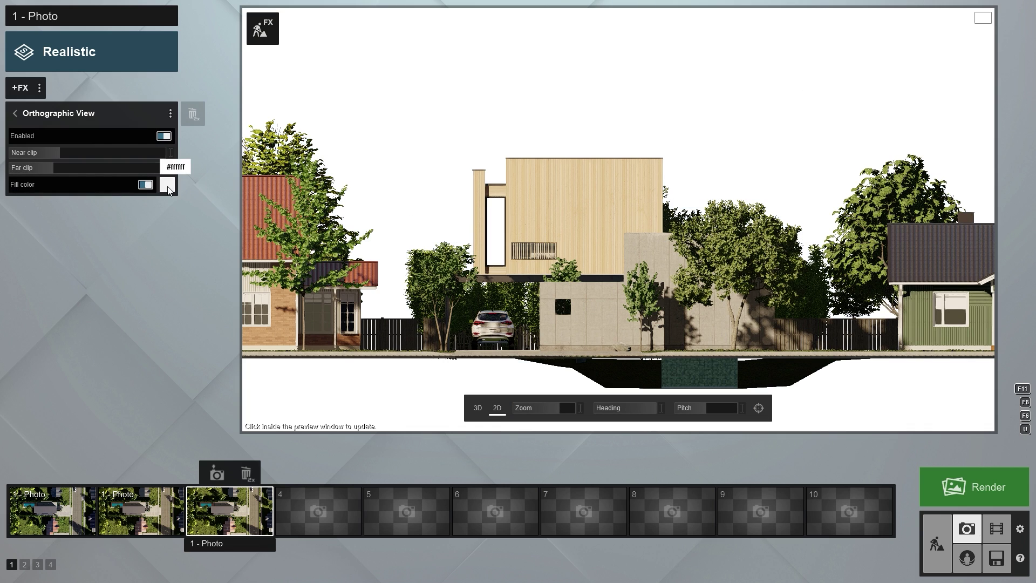
pyautogui.click(168, 186)
pyautogui.moveTo(211, 189); pyautogui.dragTo(184, 176)
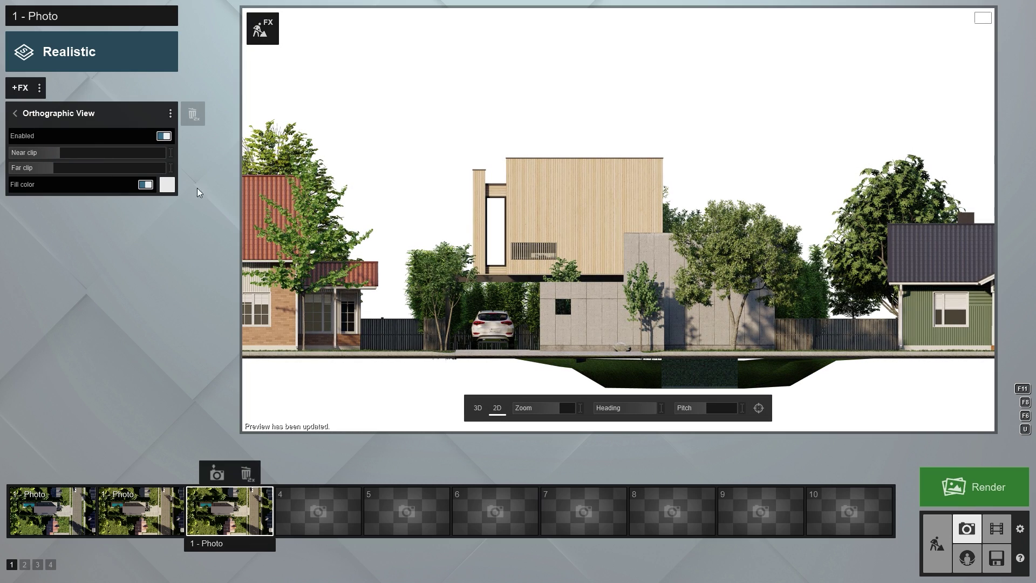
pyautogui.click(145, 184)
# Step: Change the third photo's Real Skies effect to the Cloudy 5 sky
pyautogui.click(41, 115)
pyautogui.click(57, 146)
pyautogui.click(57, 146)
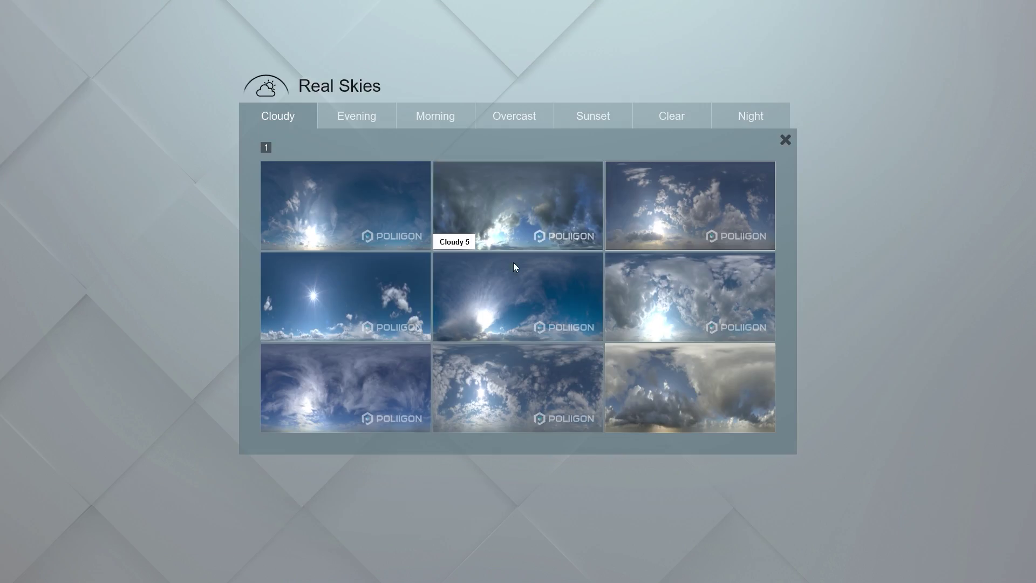
pyautogui.click(514, 263)
# Step: Slightly increase the third photo's Exposure and adjust its Color Correction effect
pyautogui.click(30, 114)
pyautogui.click(45, 195)
pyautogui.moveTo(96, 135); pyautogui.dragTo(102, 135)
pyautogui.click(39, 114)
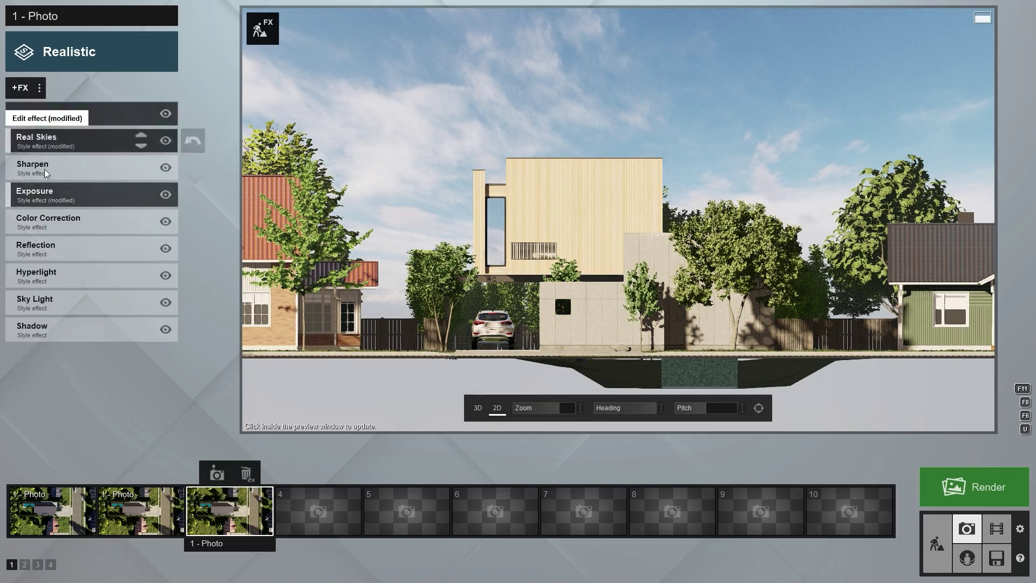
pyautogui.click(49, 220)
pyautogui.click(24, 113)
# Step: Raise the Shadow effect's omnishadow above 0.5 and update the preview
pyautogui.click(64, 241)
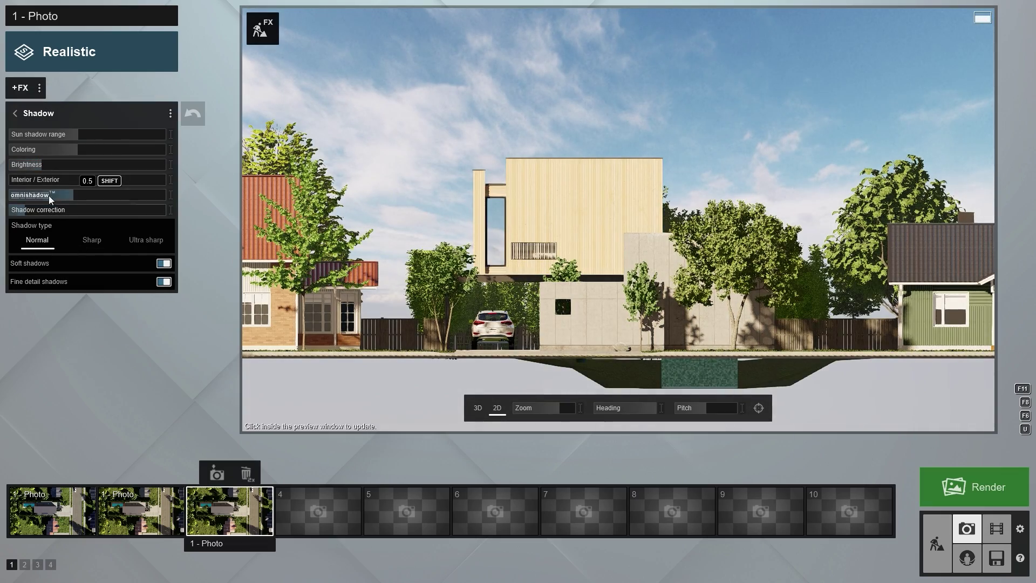
pyautogui.moveTo(49, 196); pyautogui.dragTo(95, 195)
pyautogui.click(575, 183)
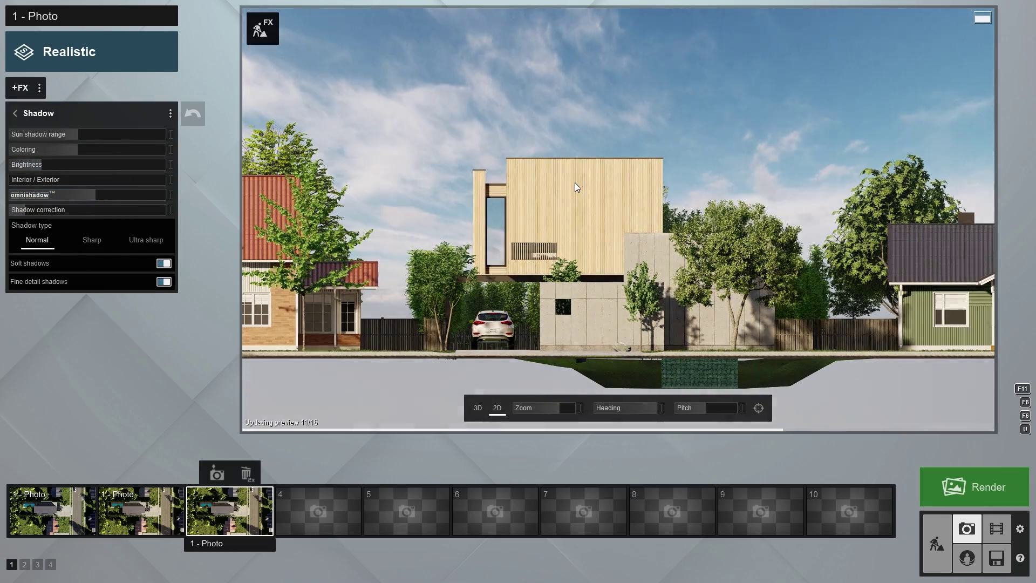
# Step: Store the elevation view as the third photo's camera and open the render settings
pyautogui.click(219, 474)
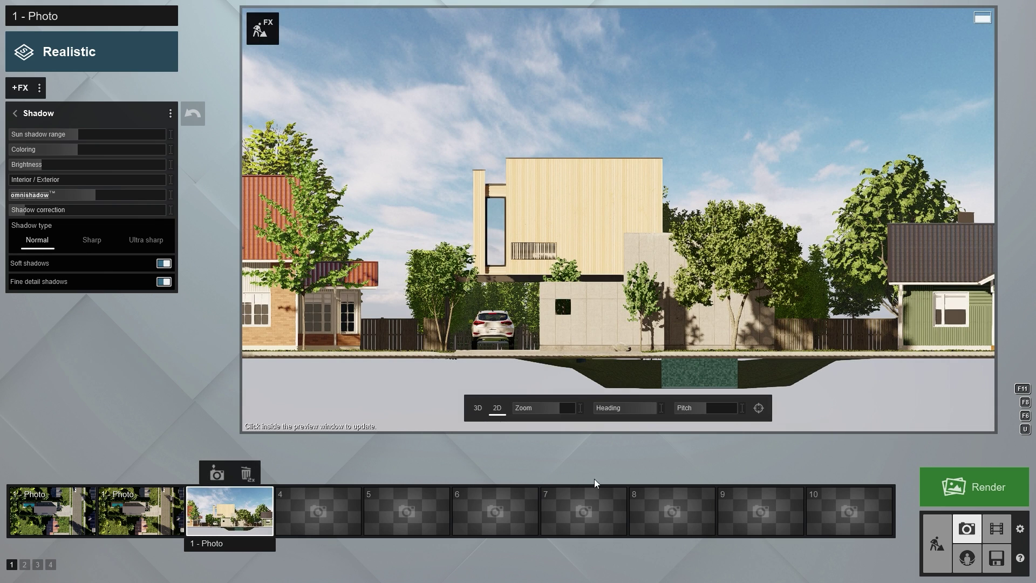
pyautogui.click(993, 489)
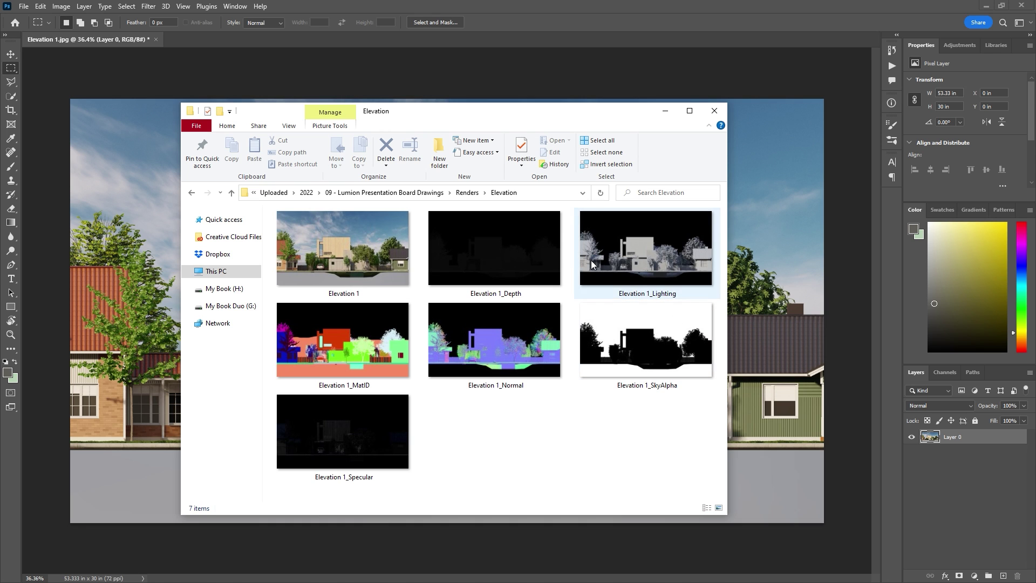
# Step: Open the rendered Elevation 1 image and page through its render passes, including Lighting and Specular
pyautogui.doubleClick(378, 268)
pyautogui.press('Right')
pyautogui.press('Right')
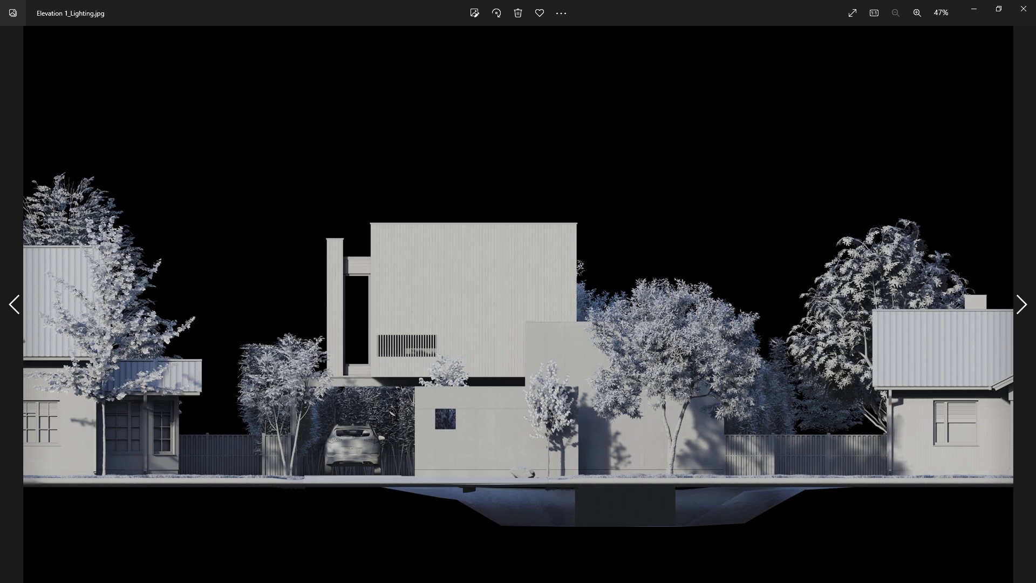
pyautogui.press('Right')
pyautogui.press('Right')
pyautogui.press('Right')
pyautogui.press('Right')
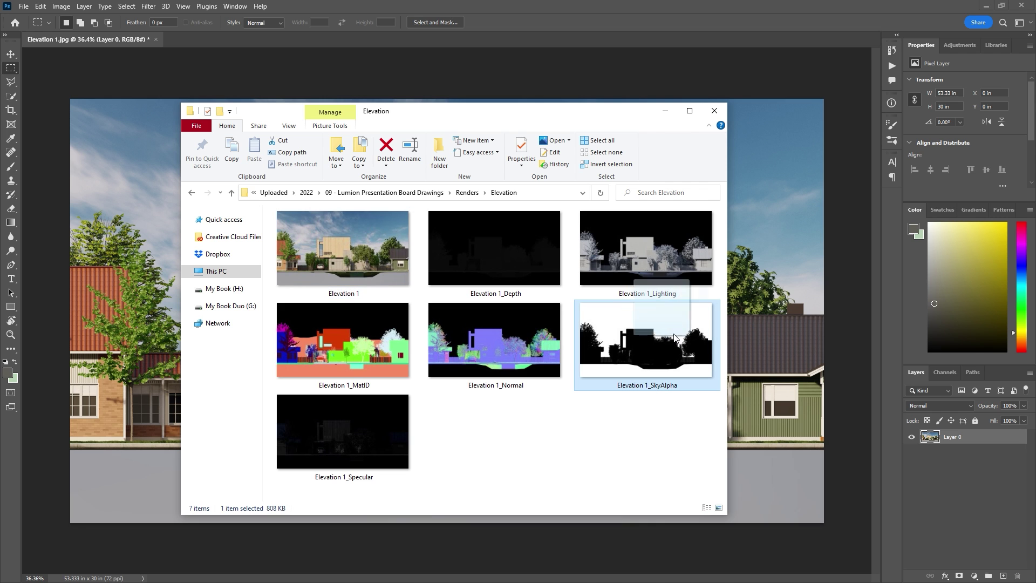
# Step: Place the Elevation 1_SkyAlpha image over the elevation in Photoshop and copy its entire canvas
pyautogui.moveTo(675, 339); pyautogui.dragTo(781, 358)
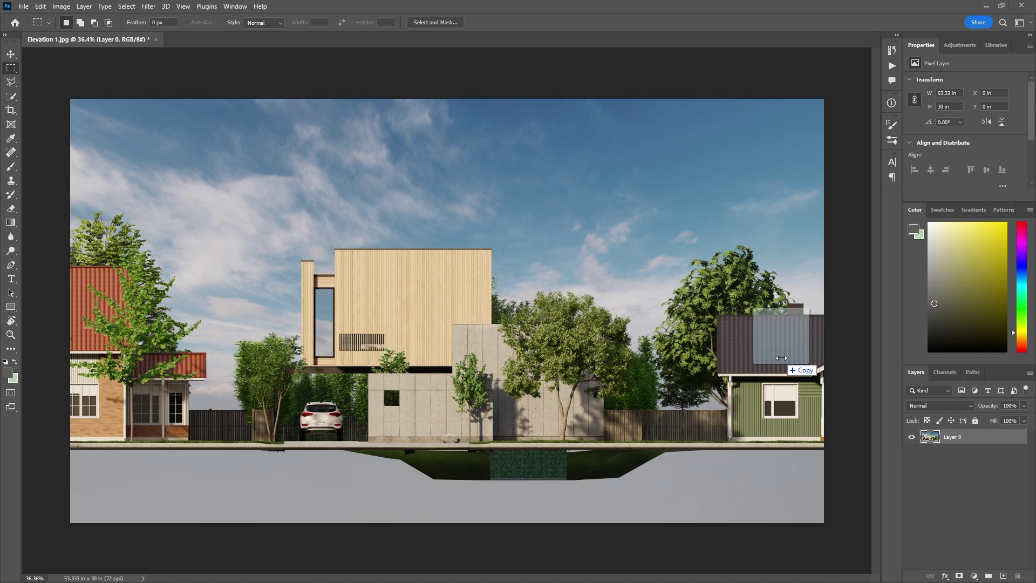
pyautogui.press('Return')
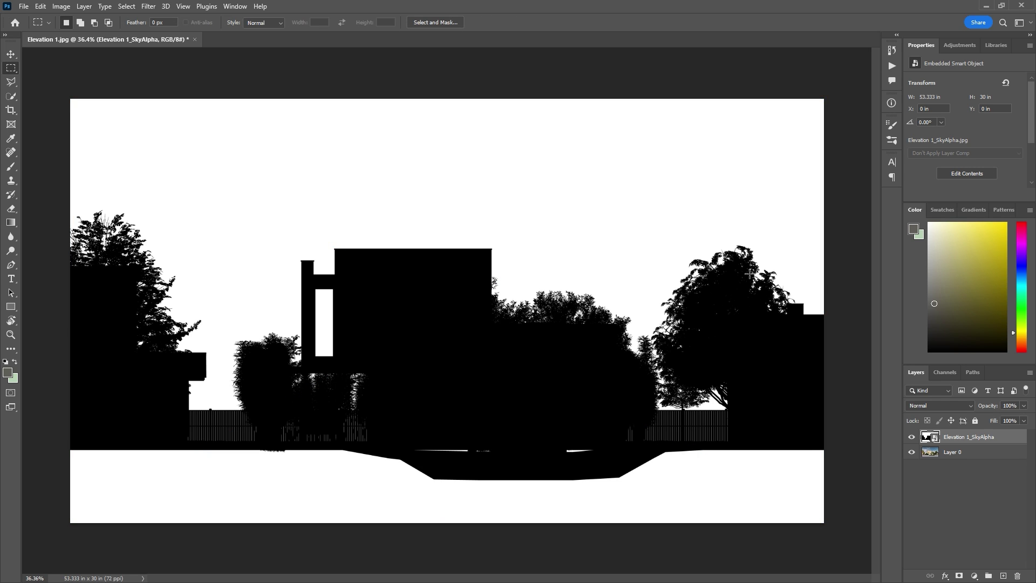
pyautogui.hotkey('ctrl', 'a')
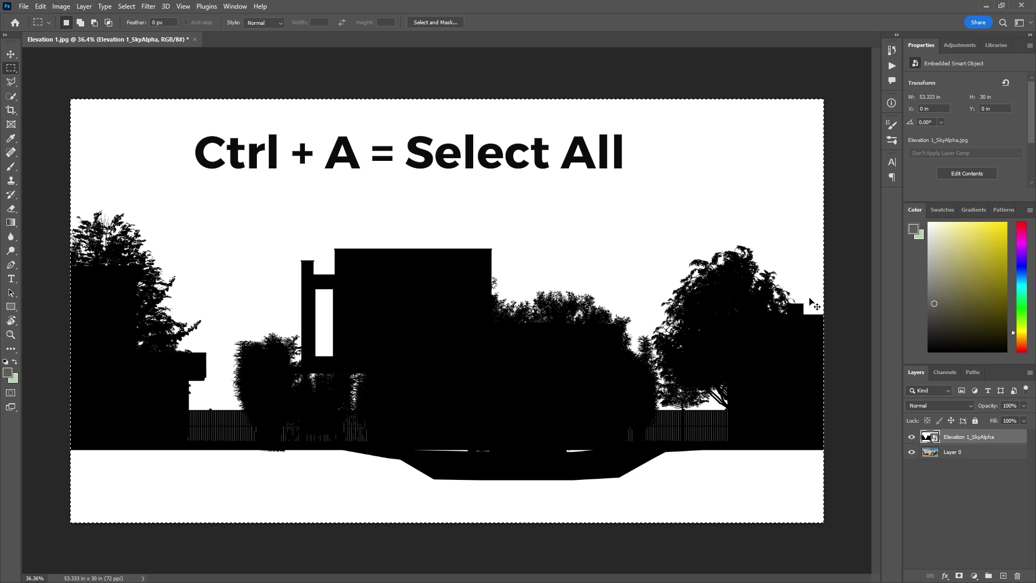
pyautogui.hotkey('ctrl', 'c')
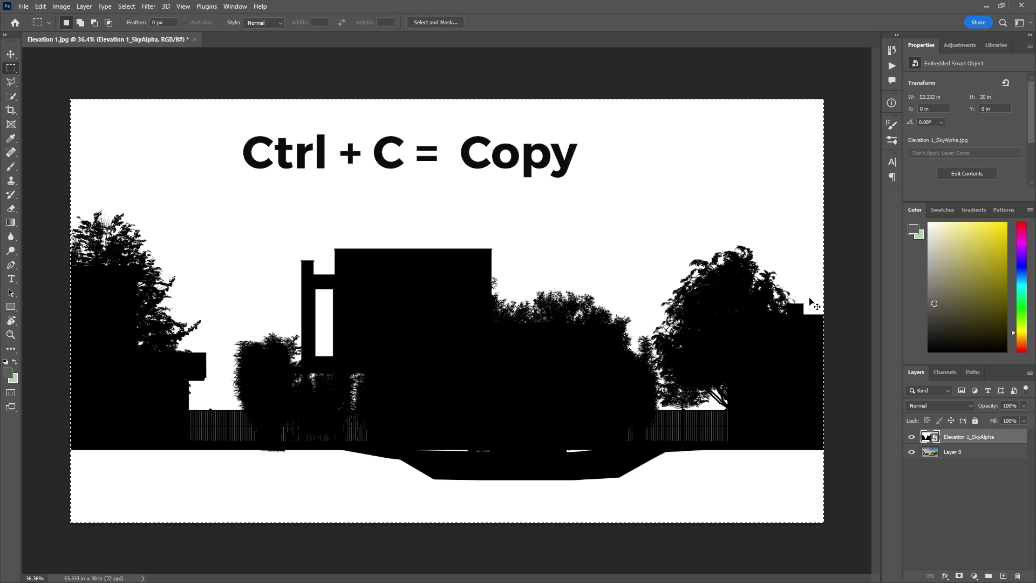
# Step: Hide the Elevation 1_SkyAlpha layer and add a layer mask to Layer 0
pyautogui.click(911, 437)
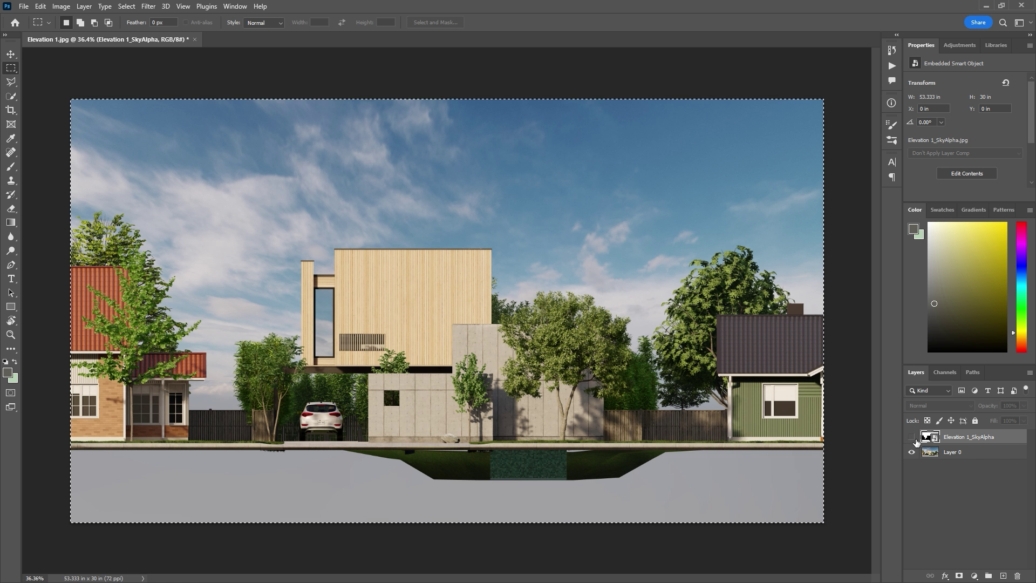
pyautogui.click(957, 457)
pyautogui.click(959, 575)
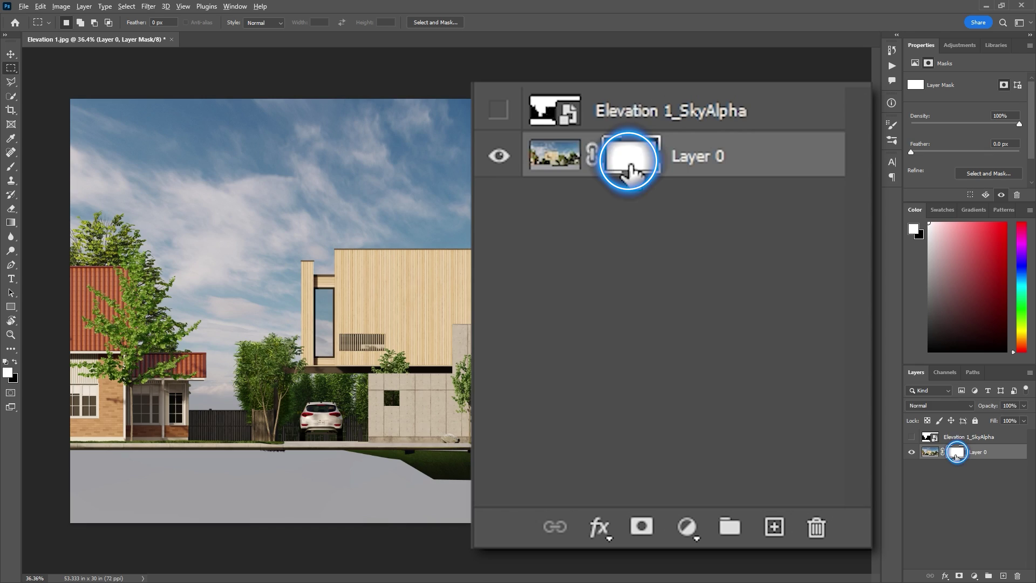
# Step: Paste the copied alpha image into Layer 0's mask and invert it to cut out the sky
pyautogui.keyDown('alt'); pyautogui.click(956, 455); pyautogui.keyUp('alt')
pyautogui.hotkey('ctrl', 'v')
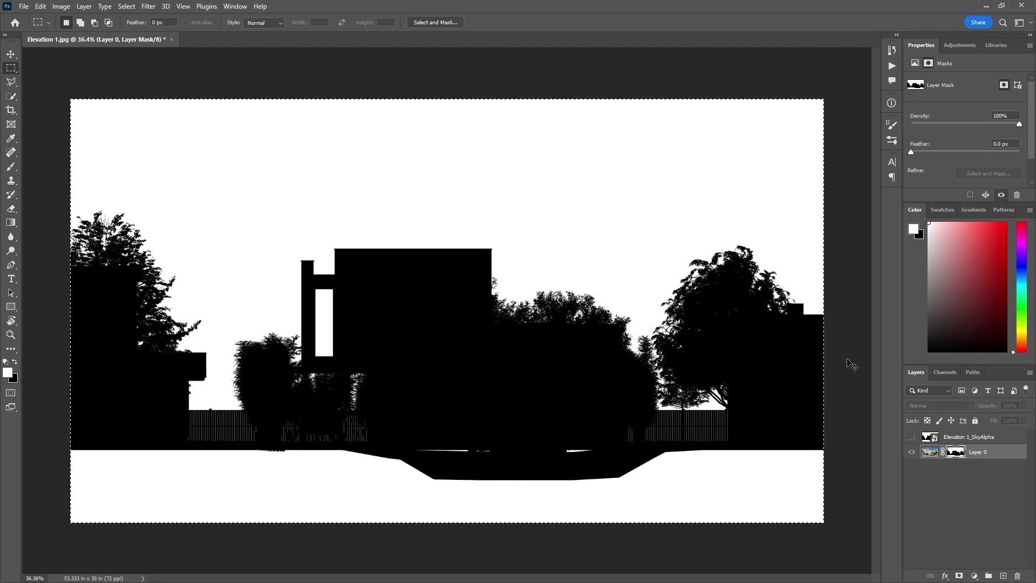
pyautogui.hotkey('ctrl', 'i')
pyautogui.click(912, 453)
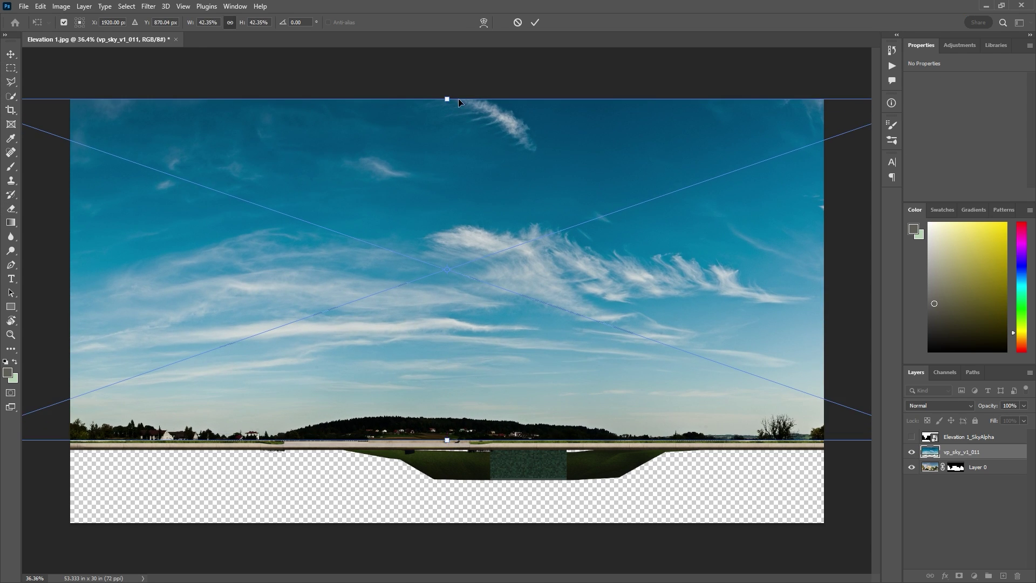
# Step: Place the vp_sky_v1_011 image beneath Layer 0 as the new sky and tune it with an adjustment layer
pyautogui.press('Return')
pyautogui.moveTo(971, 452); pyautogui.dragTo(972, 475)
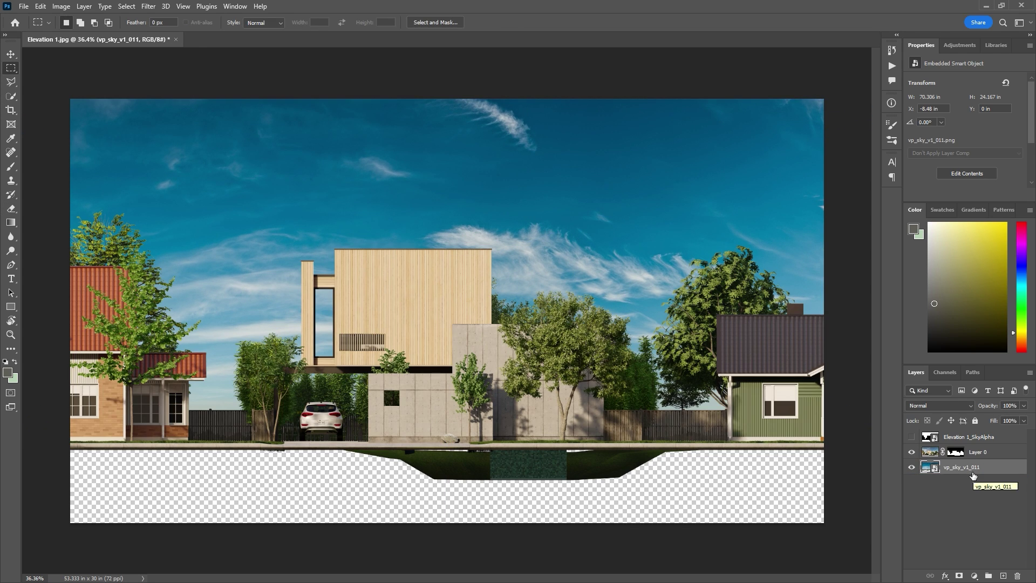
pyautogui.click(974, 575)
pyautogui.click(980, 469)
pyautogui.moveTo(966, 161); pyautogui.dragTo(987, 161)
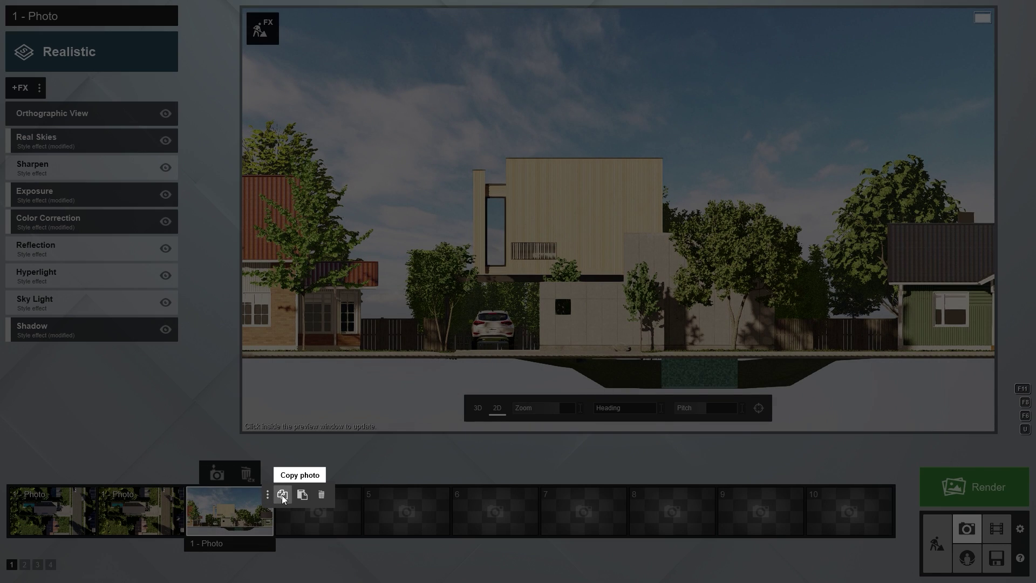
# Step: Switch back to Lumion and copy the third photo into the fourth photo slot
pyautogui.click(281, 494)
pyautogui.click(356, 497)
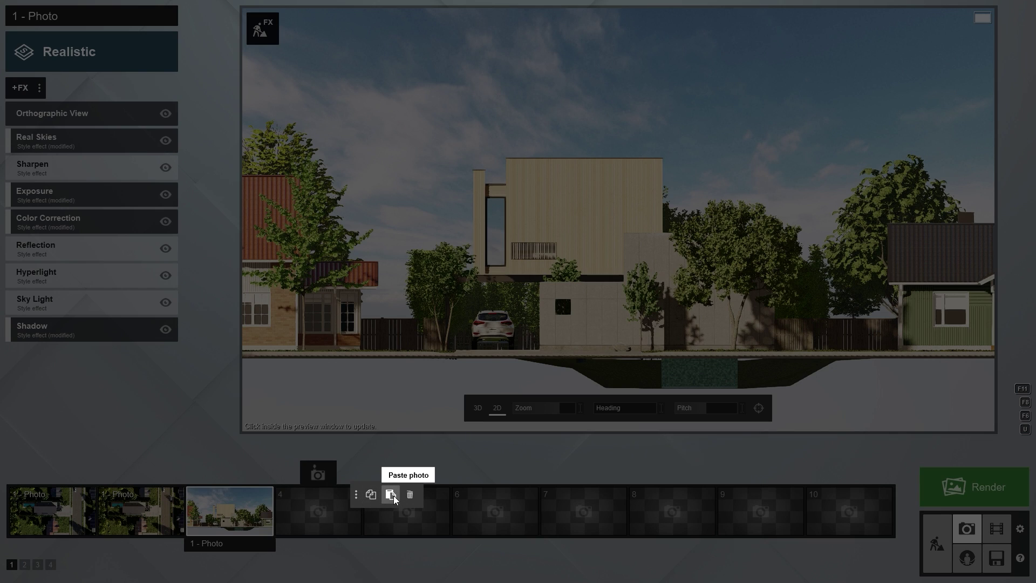
pyautogui.click(393, 495)
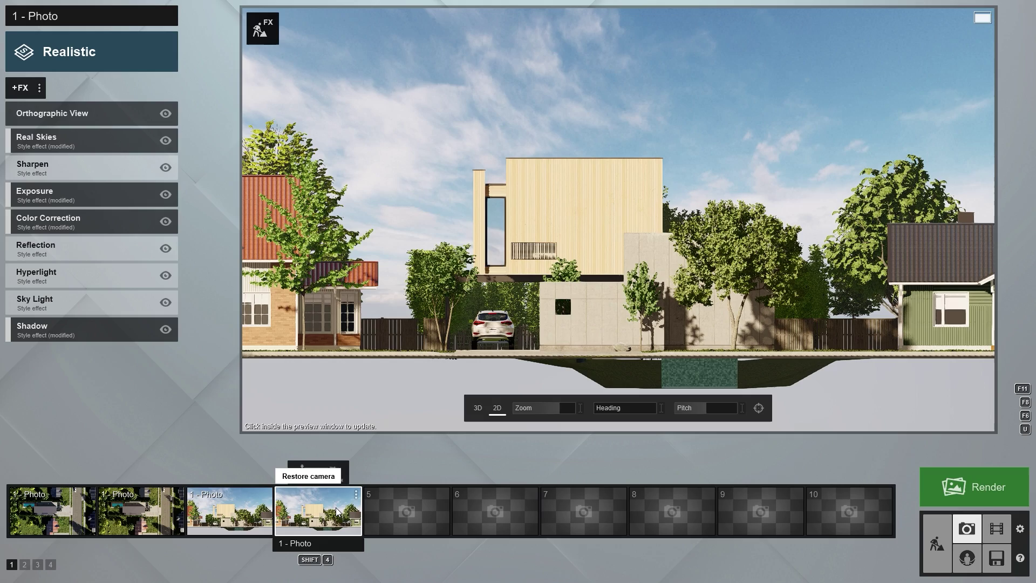
# Step: Turn the fourth photo's orthographic view to a -90.0° heading, frame the house's long side, and raise the near clip to section the living areas
pyautogui.click(83, 116)
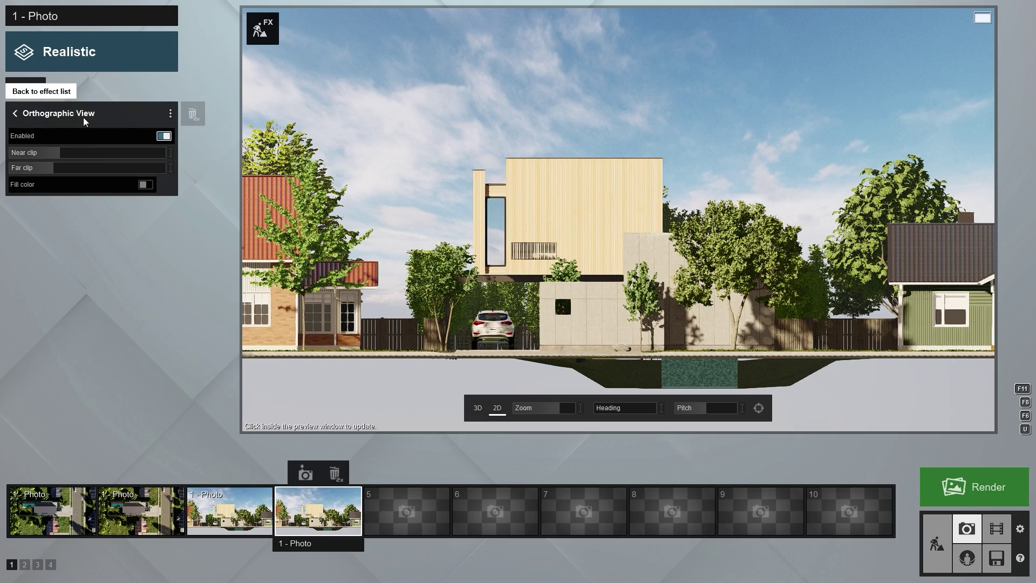
pyautogui.click(610, 407)
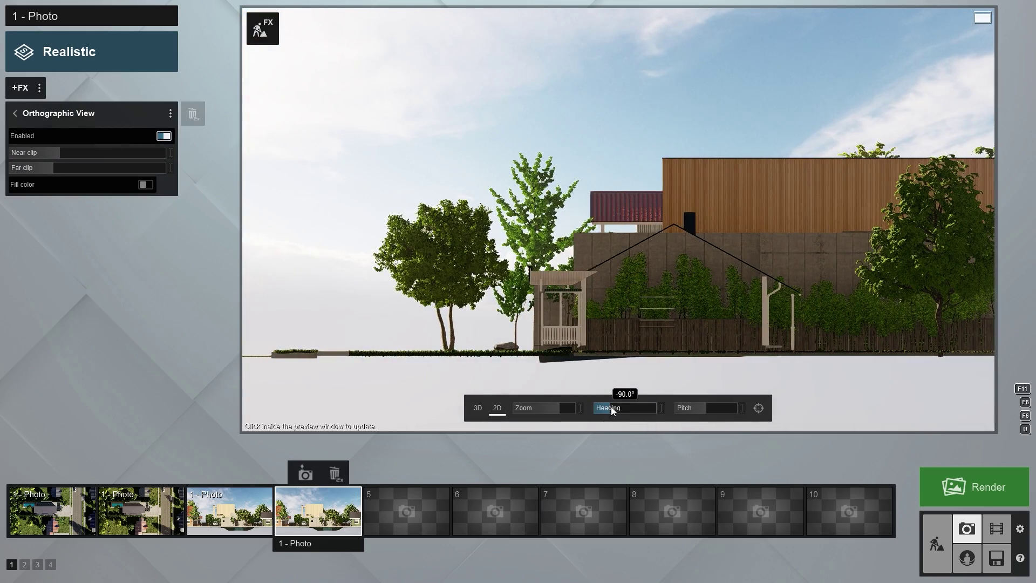
pyautogui.click(605, 273)
pyautogui.press('d')
pyautogui.press('s')
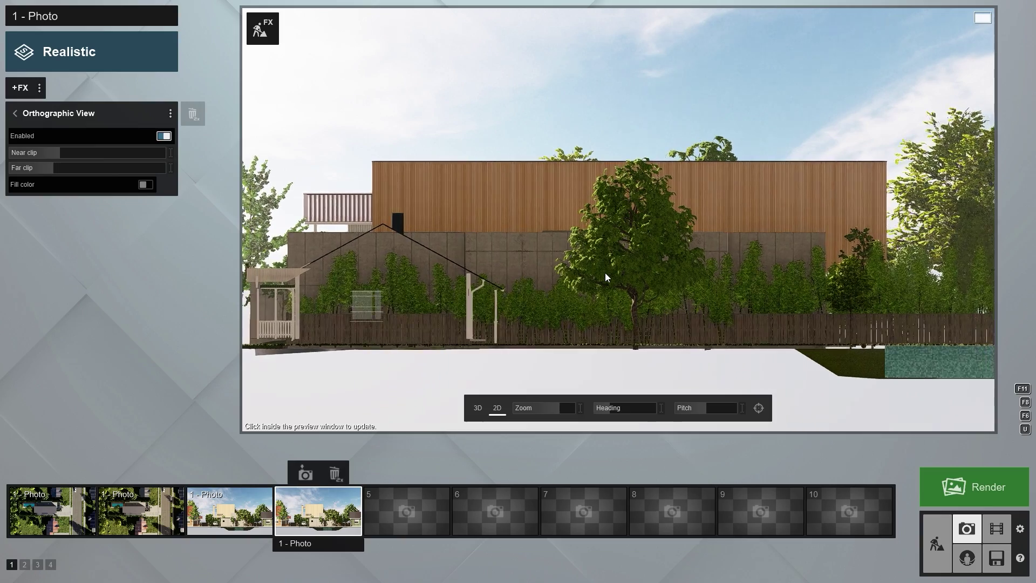
pyautogui.press('q')
pyautogui.click(604, 273)
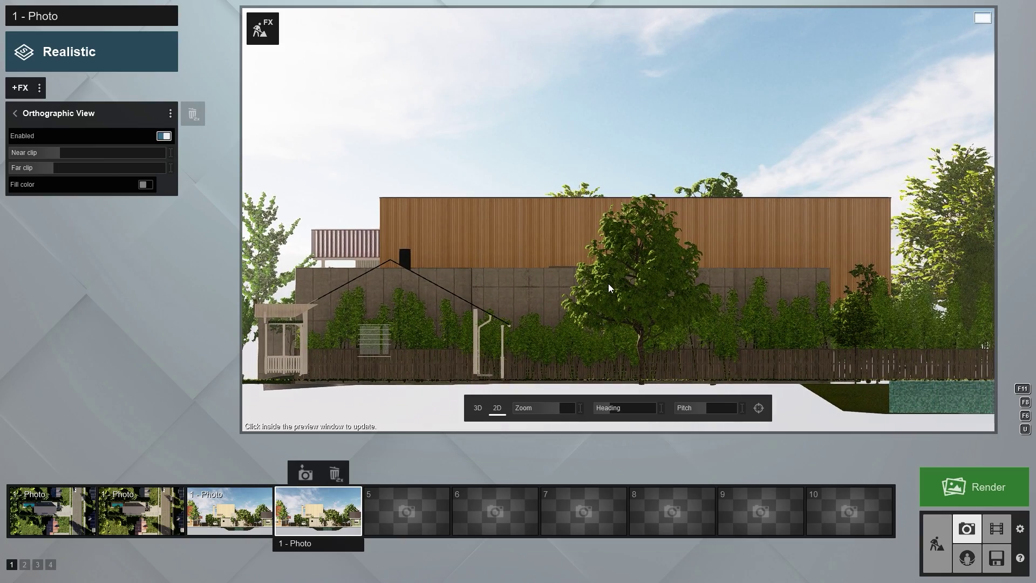
pyautogui.moveTo(72, 156)
pyautogui.mouseDown()
pyautogui.moveTo(55, 151)
pyautogui.moveTo(138, 152)
pyautogui.moveTo(82, 161)
pyautogui.mouseUp()
pyautogui.click(503, 316)
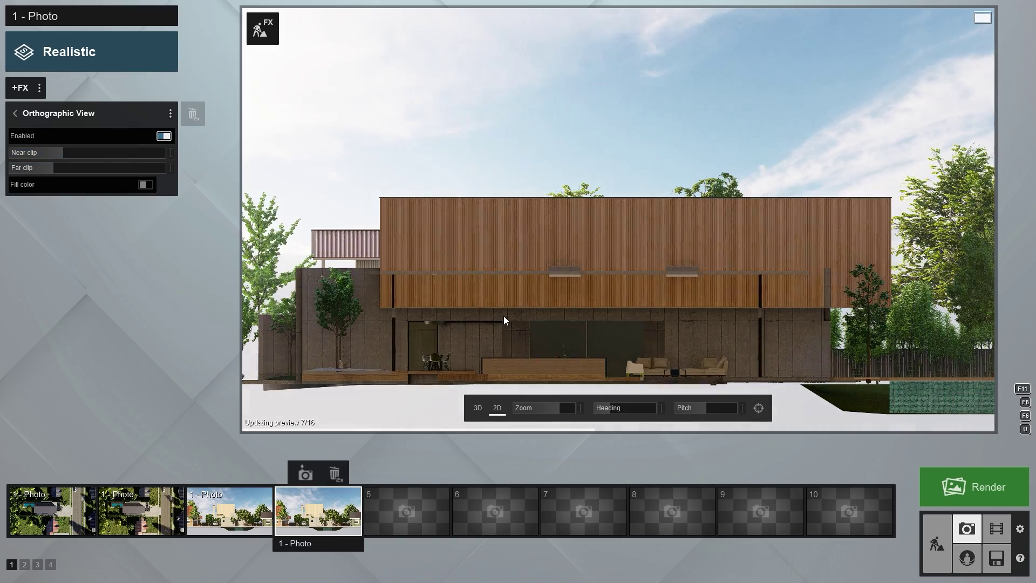
# Step: Rotate the real sky's heading so sunlight strikes the long timber facade, and adjust the Shadow effect's brightness
pyautogui.click(15, 113)
pyautogui.click(25, 129)
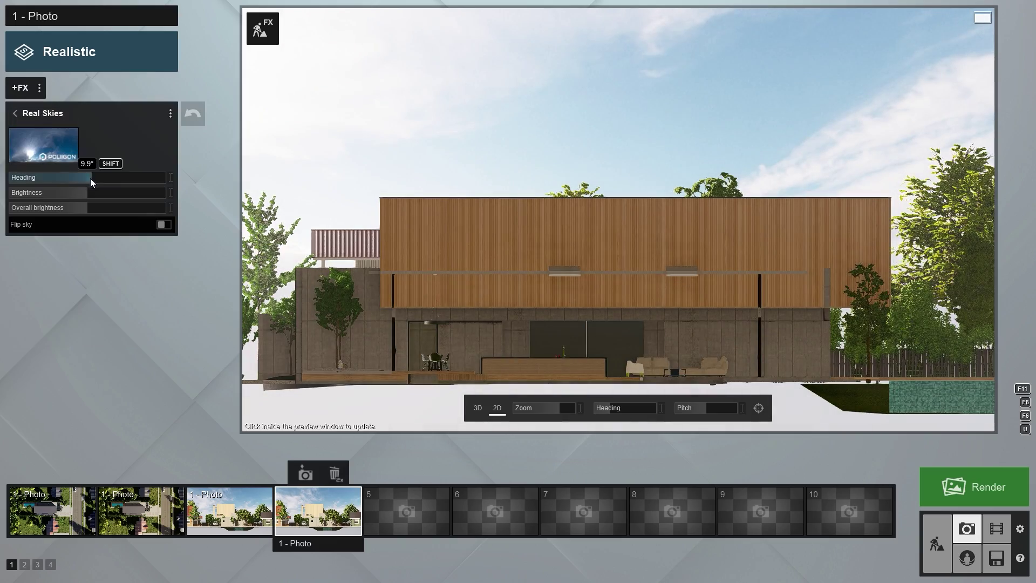
pyautogui.moveTo(90, 178); pyautogui.dragTo(65, 176)
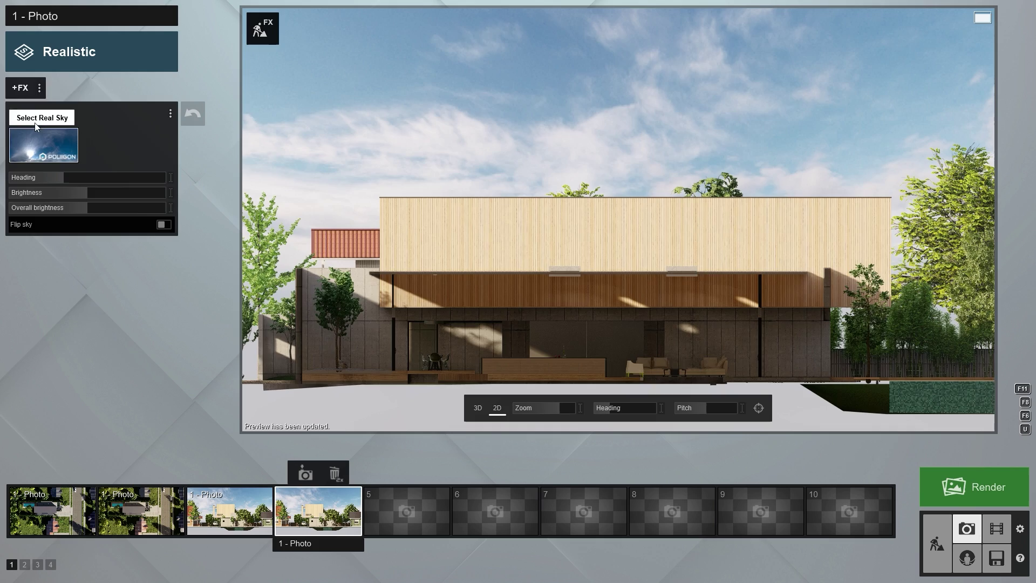
pyautogui.click(27, 116)
pyautogui.click(78, 328)
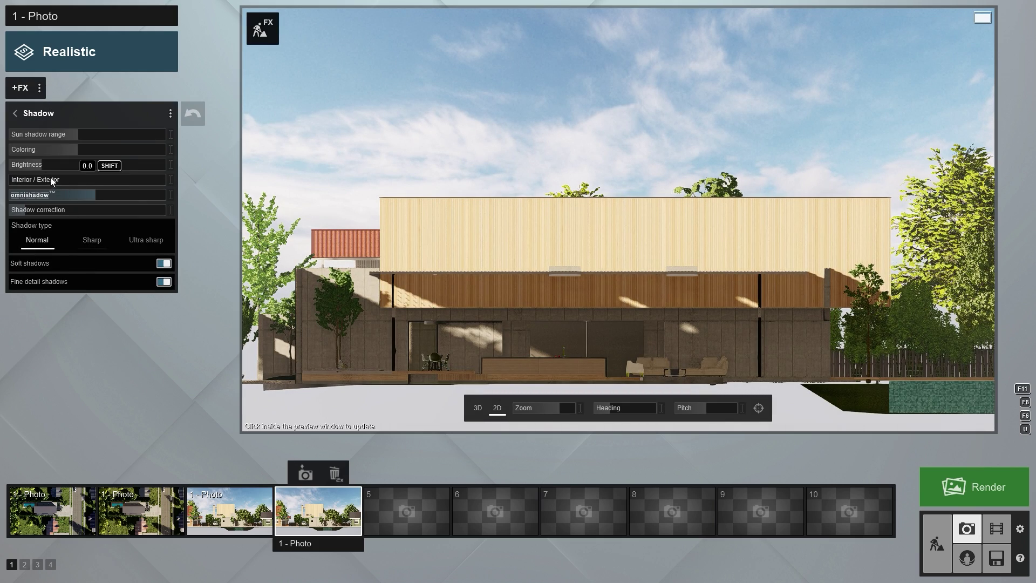
pyautogui.moveTo(51, 167); pyautogui.dragTo(82, 168)
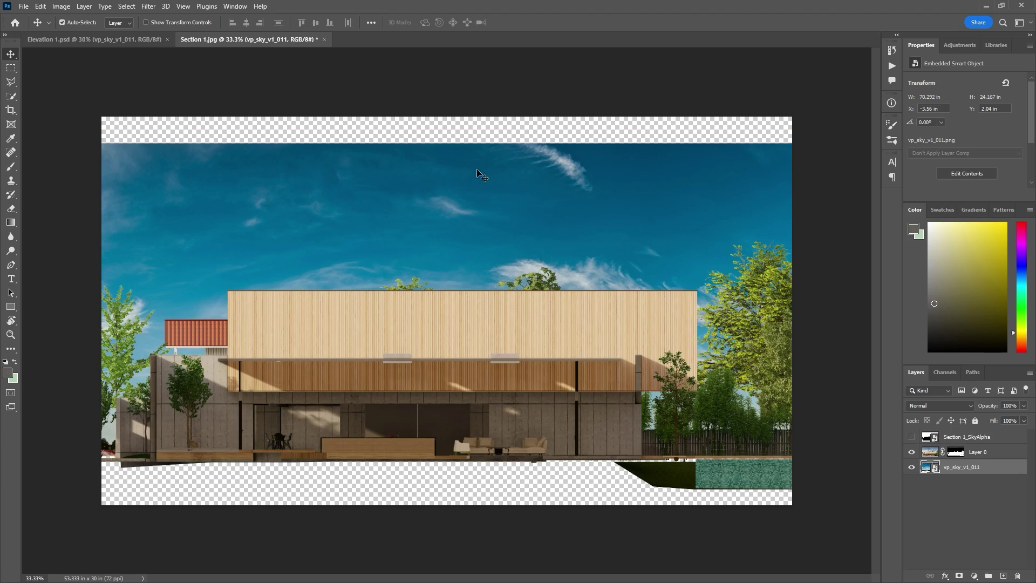
# Step: Switch to Photoshop and move and enlarge the vp_sky_v1_011 layer in Section 1.jpg to cover the canvas's empty upper strip
pyautogui.moveTo(519, 135); pyautogui.dragTo(463, 181)
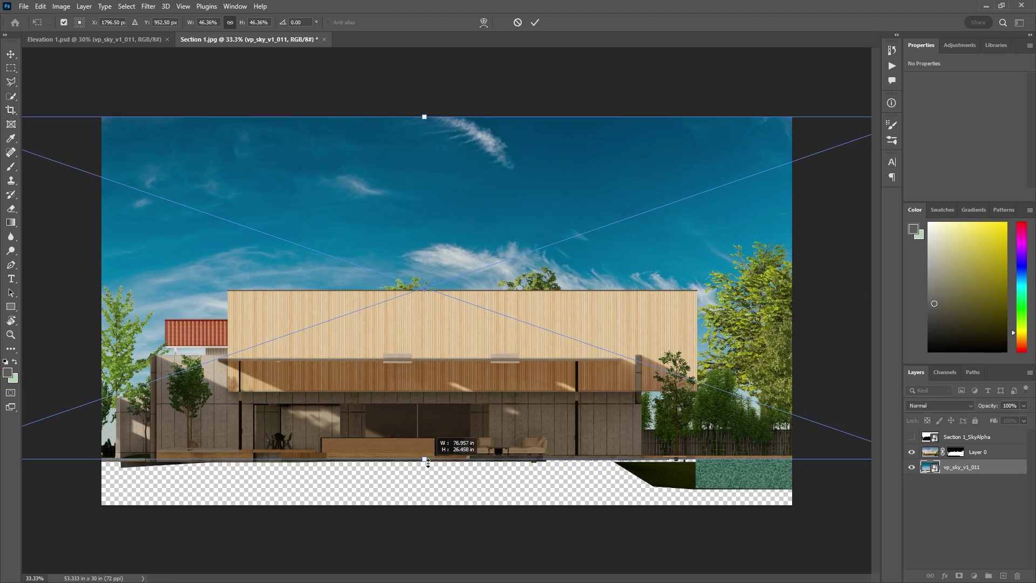
pyautogui.press('Return')
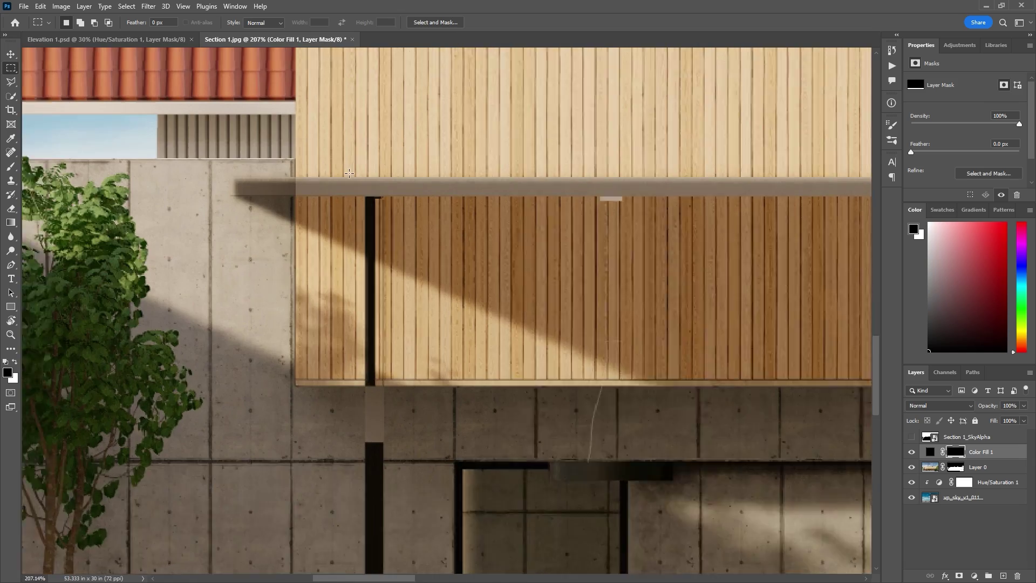
# Step: Fill rectangular selections of the Color Fill 1 mask with the background colour to blacken the section's cut slabs and walls
pyautogui.keyDown('alt'); pyautogui.scroll(1, 349, 173); pyautogui.keyUp('alt')
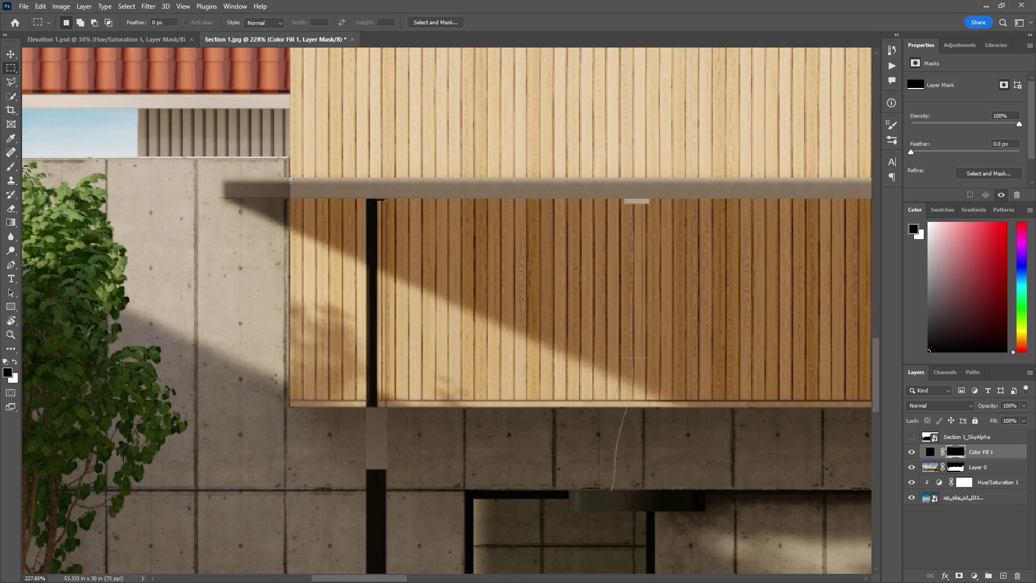
pyautogui.keyDown('ctrl'); pyautogui.scroll(-5, 726, 198); pyautogui.keyUp('ctrl')
pyautogui.moveTo(290, 178); pyautogui.dragTo(477, 198)
pyautogui.hotkey('ctrl', 'BackSpace')
pyautogui.hotkey('ctrl', 'd')
pyautogui.moveTo(575, 158); pyautogui.dragTo(615, 405)
pyautogui.hotkey('ctrl', 'BackSpace')
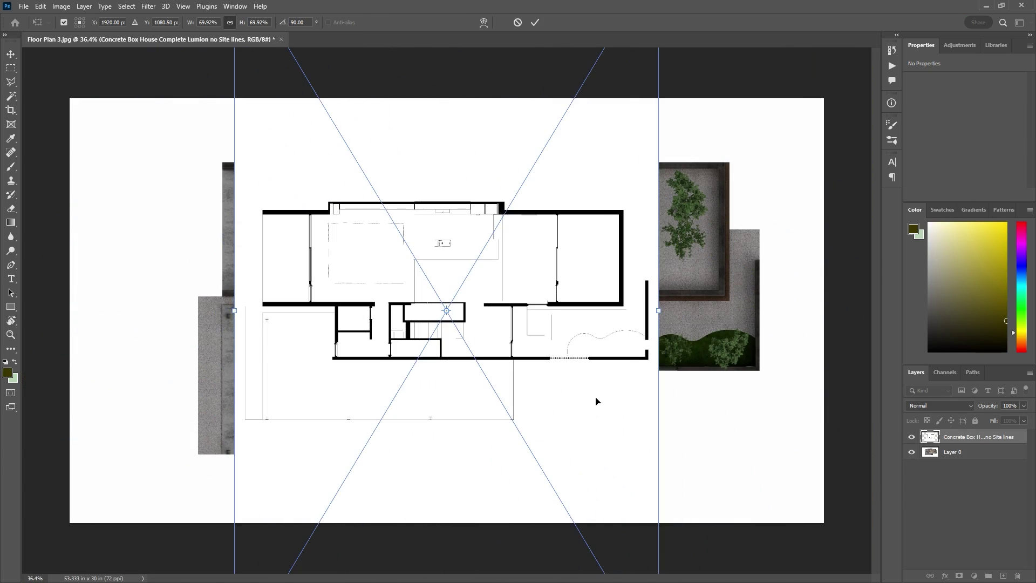
# Step: Place the Concrete Box House linework over Floor Plan 3.jpg rotated 90°, and make it 48% opaque for alignment
pyautogui.press('Return')
pyautogui.press('4')
pyautogui.press('8')
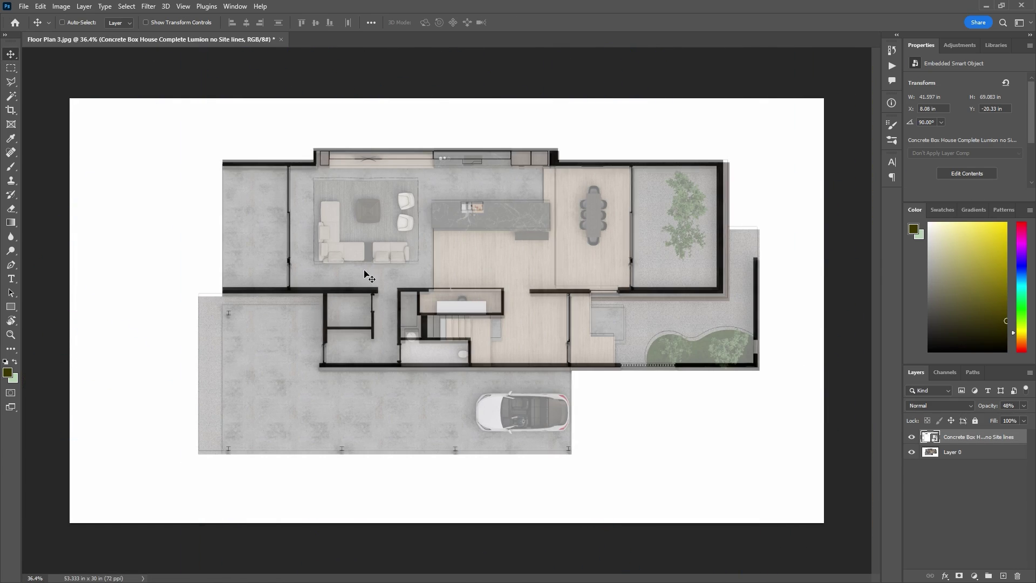
pyautogui.hotkey('ctrl', 't')
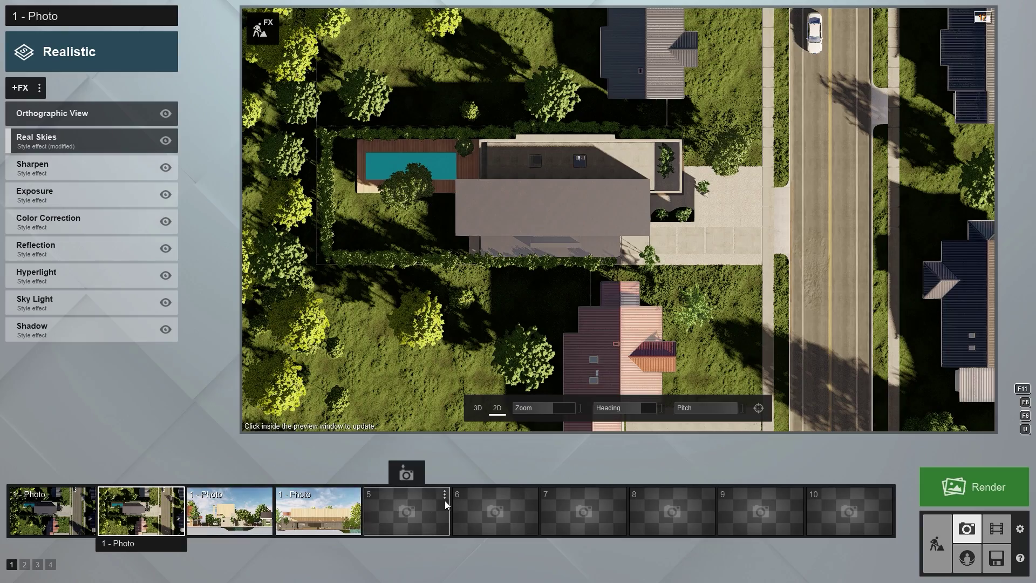
# Step: Switch back to Lumion, copy the second photo into the fifth slot, and store a closer top view of the house
pyautogui.click(445, 496)
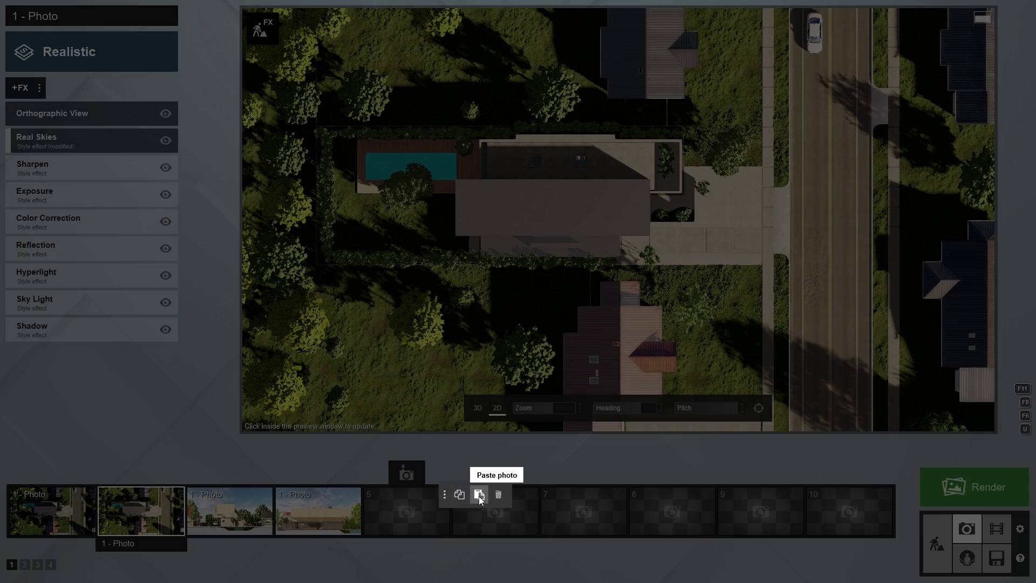
pyautogui.click(479, 495)
pyautogui.click(431, 514)
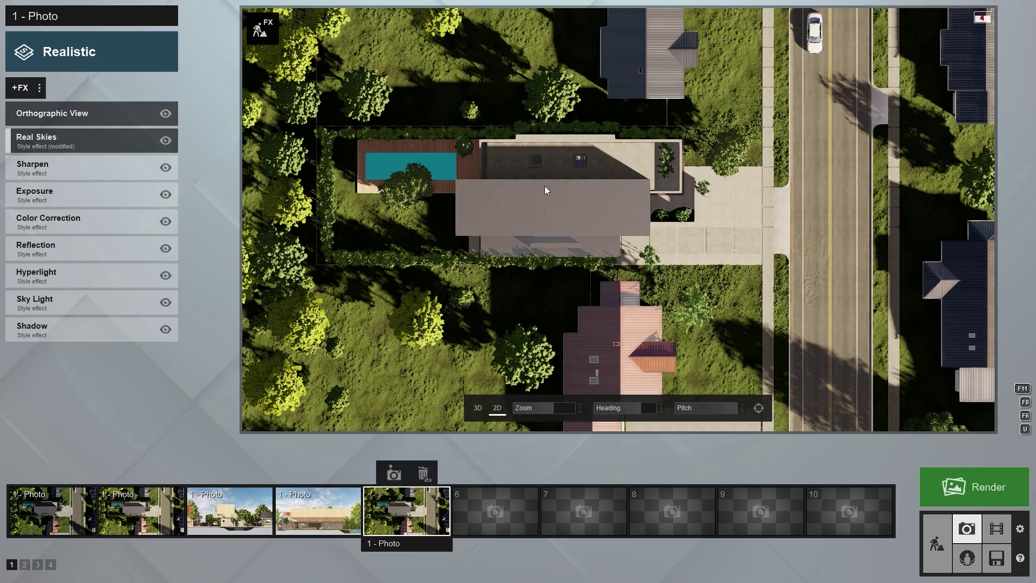
pyautogui.scroll(6, 544, 185)
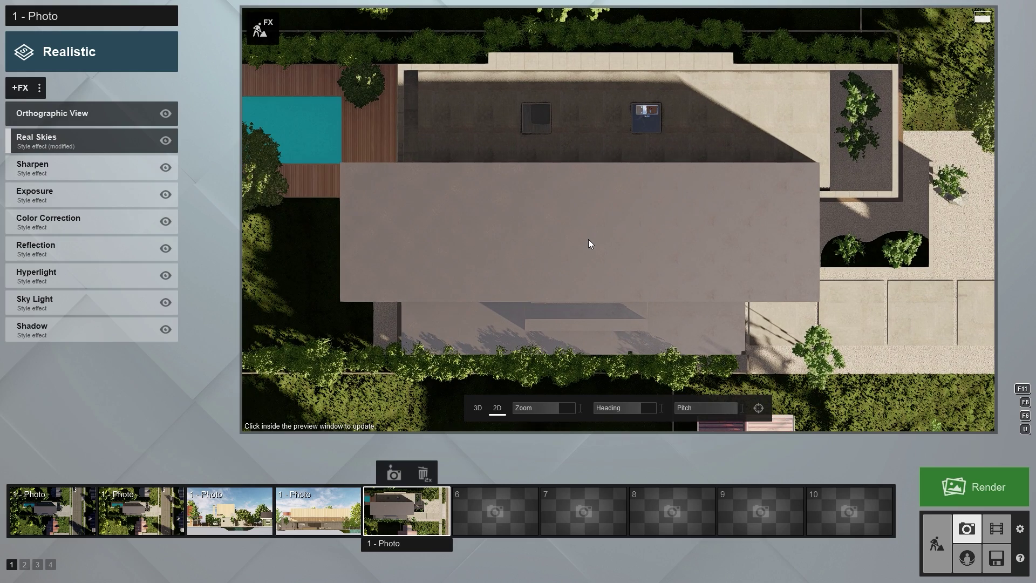
pyautogui.click(389, 473)
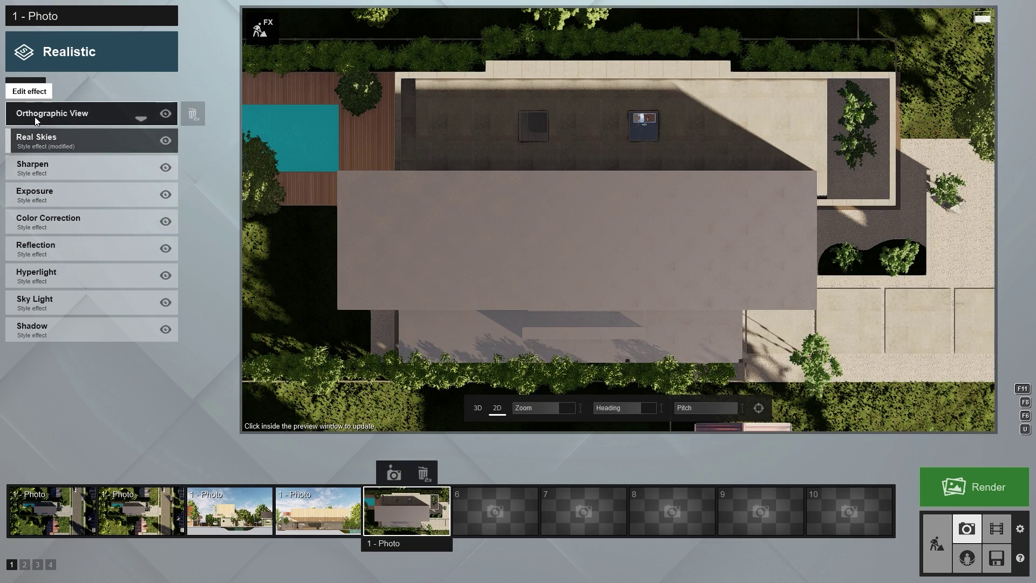
# Step: Try to expose the ground floor in the fifth photo with an Orthographic View near clip of 19.1118 m
pyautogui.click(34, 117)
pyautogui.moveTo(43, 153); pyautogui.dragTo(46, 154)
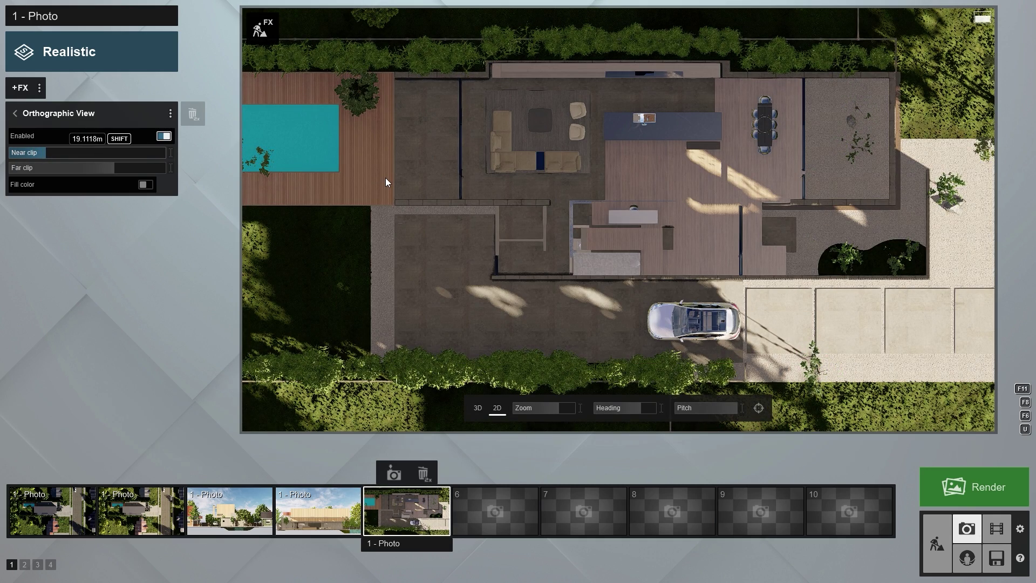
pyautogui.moveTo(46, 153); pyautogui.dragTo(25, 154)
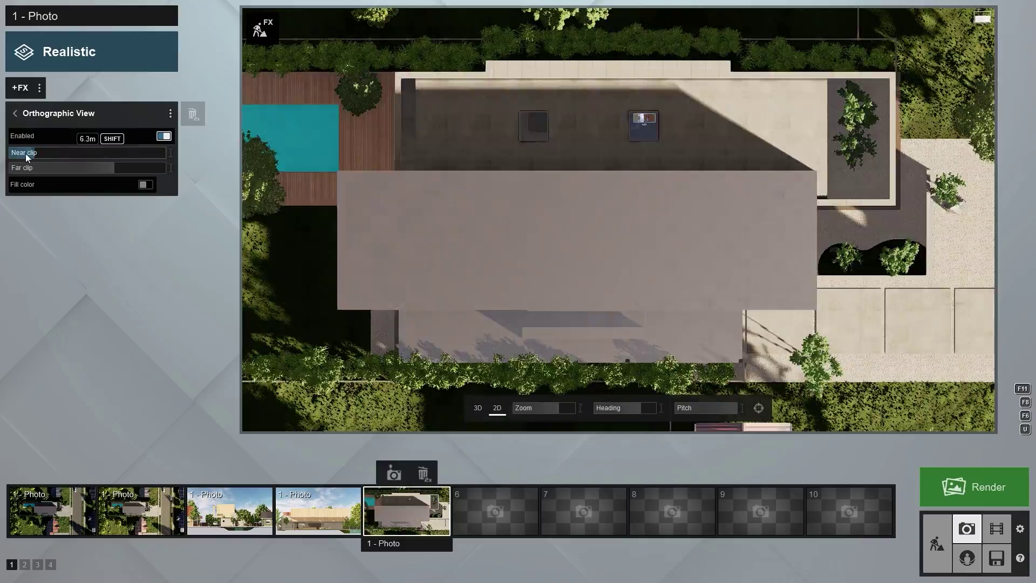
# Step: Enter Build mode and place a Clip plane from the Utilities objects on the house
pyautogui.click(937, 544)
pyautogui.moveTo(765, 426); pyautogui.dragTo(540, 334, button='right')
pyautogui.press('s')
pyautogui.moveTo(766, 356); pyautogui.dragTo(766, 340, button='right')
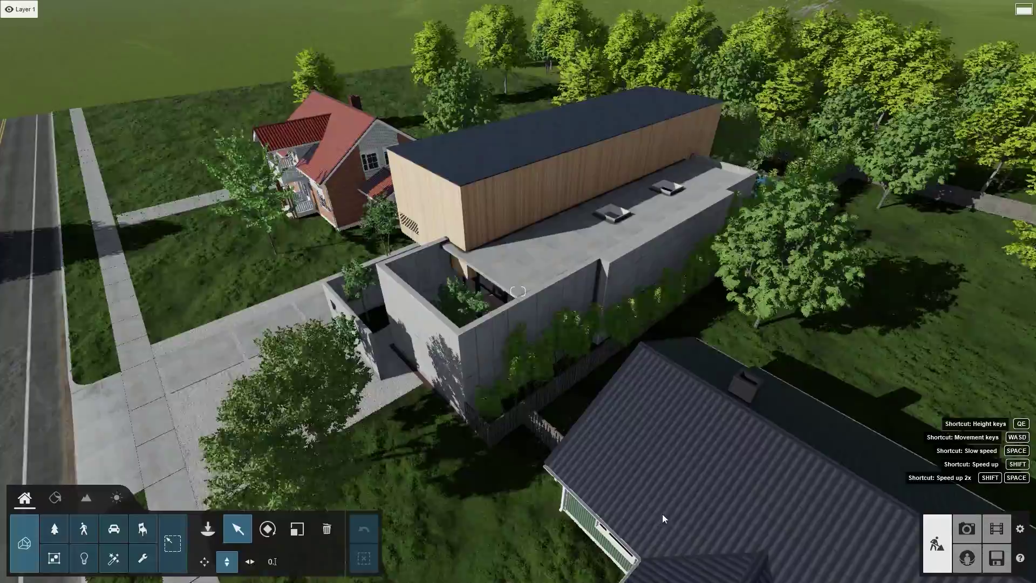
pyautogui.click(144, 557)
pyautogui.click(208, 531)
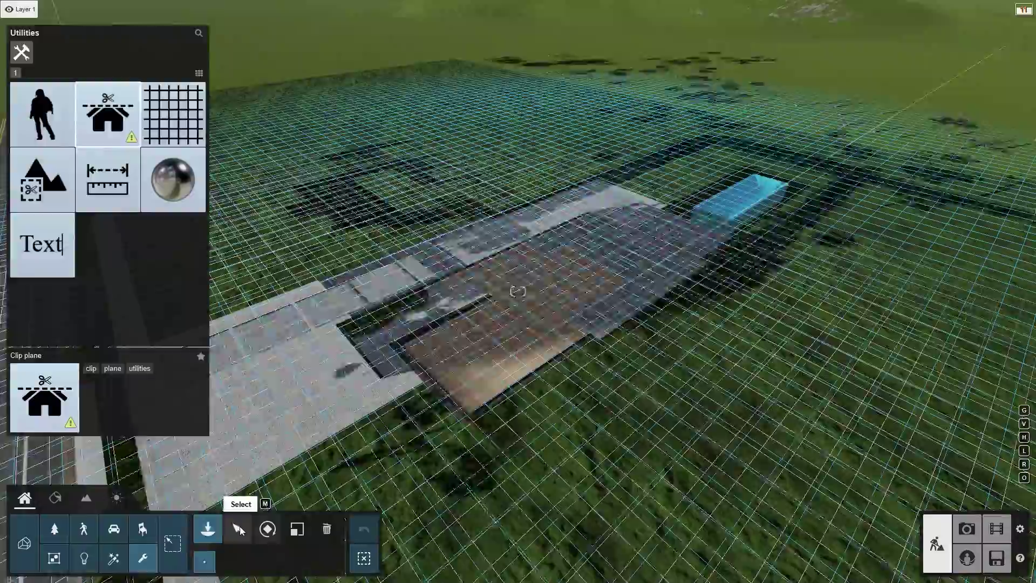
# Step: Lower the clip plane vertically until it cuts through the ground-floor walls of the house
pyautogui.click(239, 530)
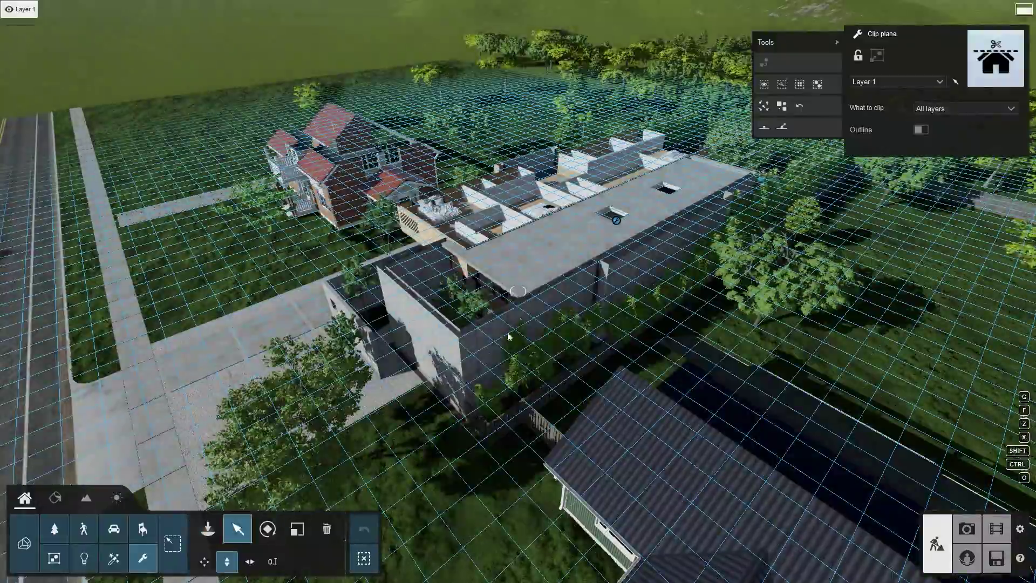
pyautogui.moveTo(617, 228); pyautogui.dragTo(593, 314)
pyautogui.press('w')
pyautogui.moveTo(593, 314); pyautogui.dragTo(874, 286, button='right')
pyautogui.press('a')
pyautogui.press('w')
pyautogui.moveTo(532, 274); pyautogui.dragTo(531, 304)
pyautogui.moveTo(531, 308); pyautogui.dragTo(460, 125, button='right')
pyautogui.press('s')
pyautogui.press('d')
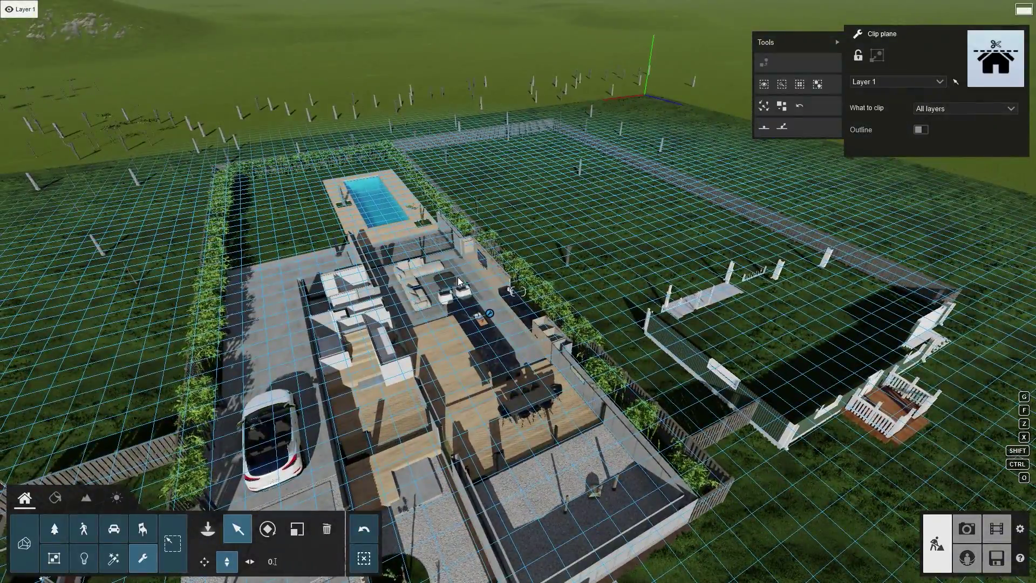
# Step: Toggle the Vegetation and Site Elements layers off and on to examine what each layer contains
pyautogui.moveTo(225, 9)
pyautogui.click(106, 9)
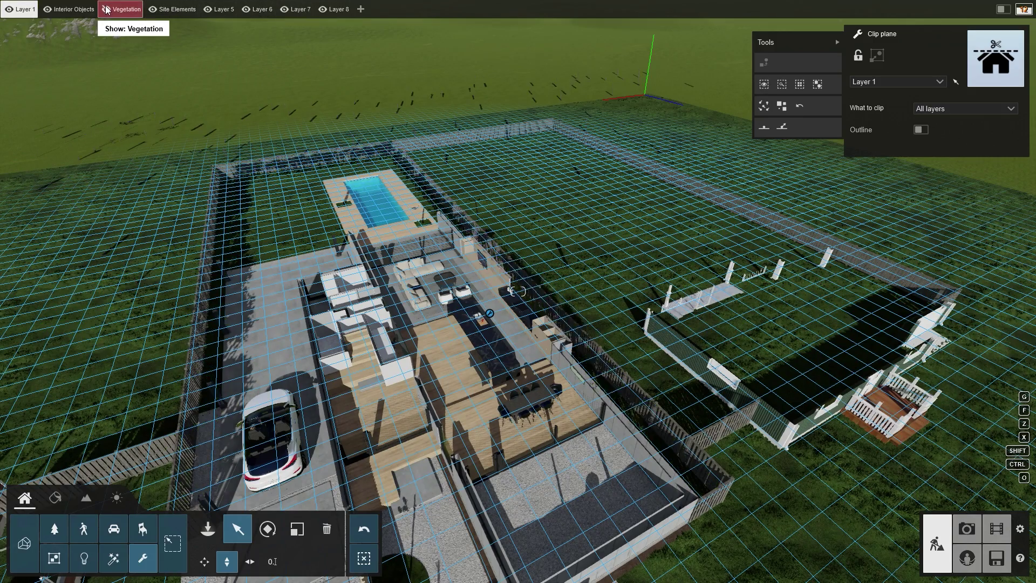
pyautogui.click(119, 10)
pyautogui.click(153, 11)
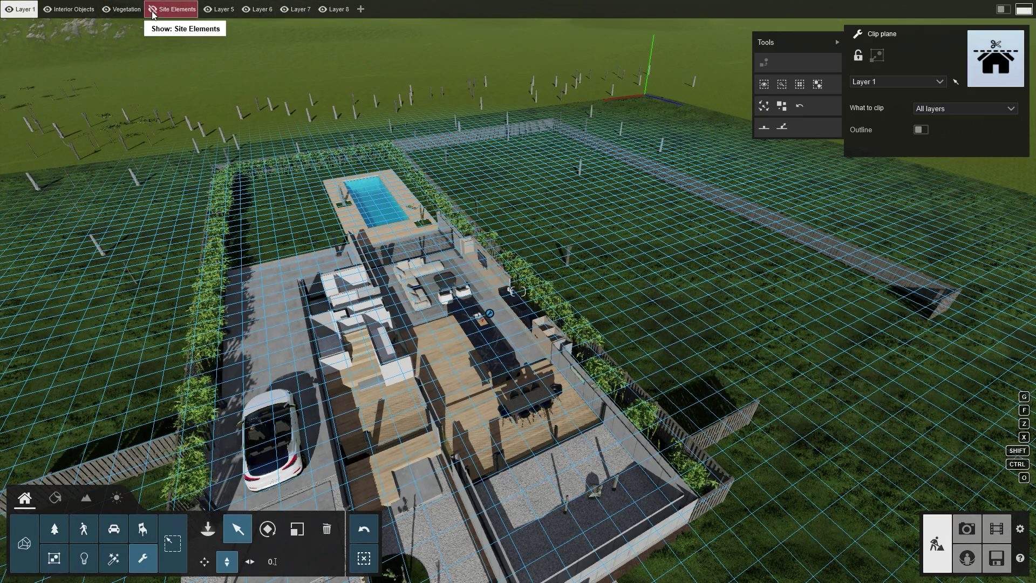
pyautogui.click(153, 10)
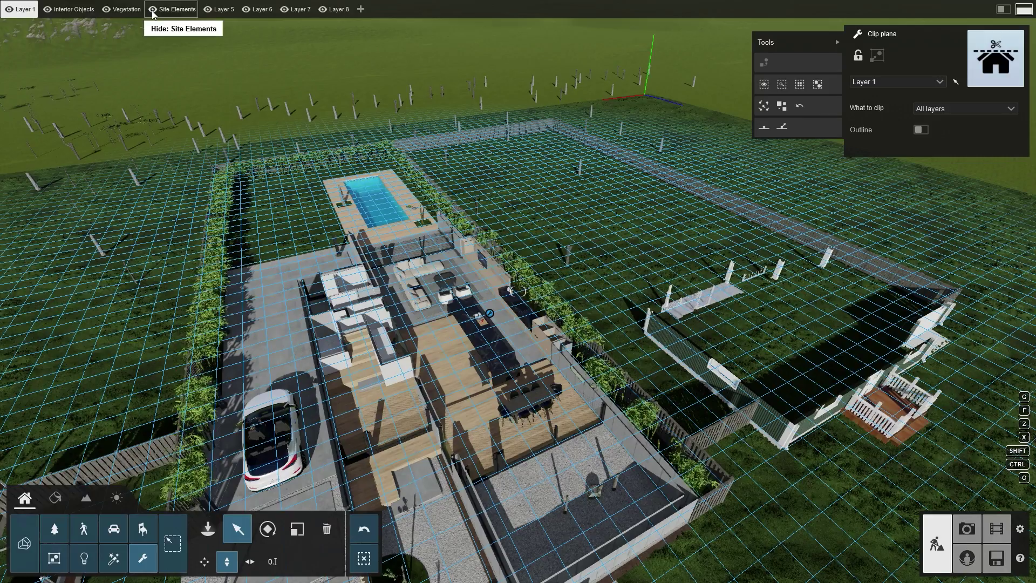
# Step: Limit the clip plane so that it clips only Layer 1
pyautogui.moveTo(566, 310); pyautogui.dragTo(939, 410, button='right')
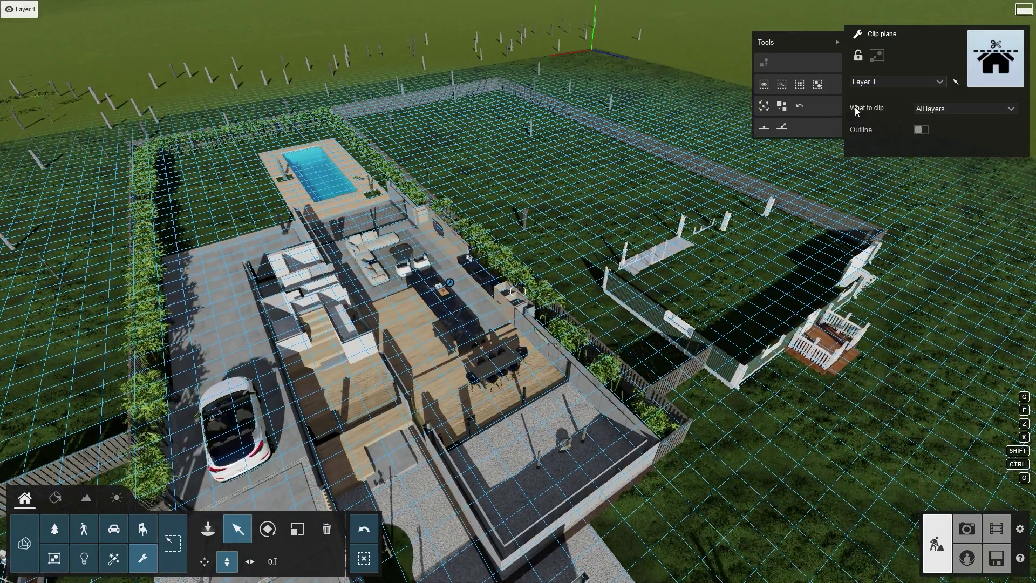
pyautogui.click(940, 110)
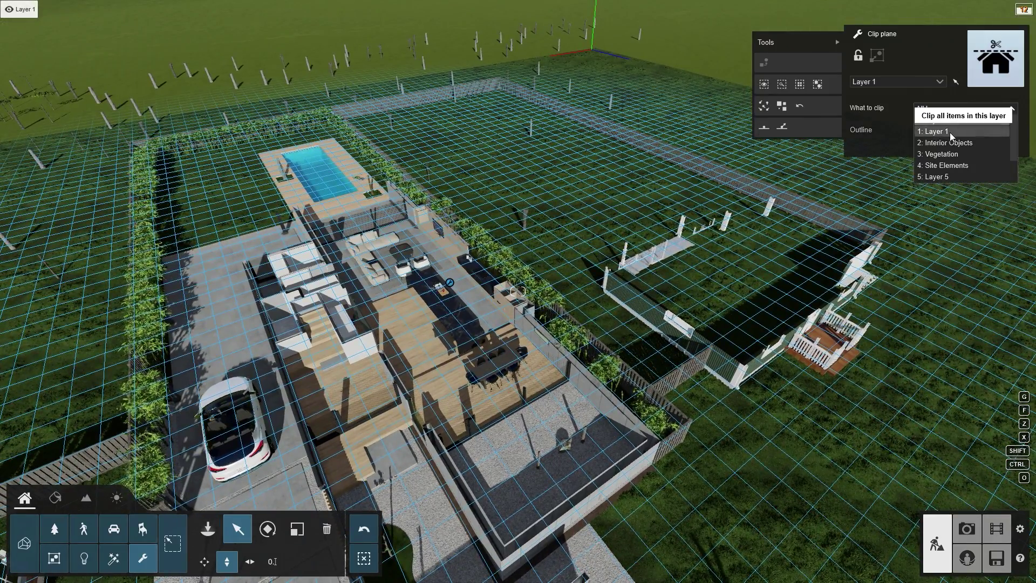
pyautogui.click(950, 132)
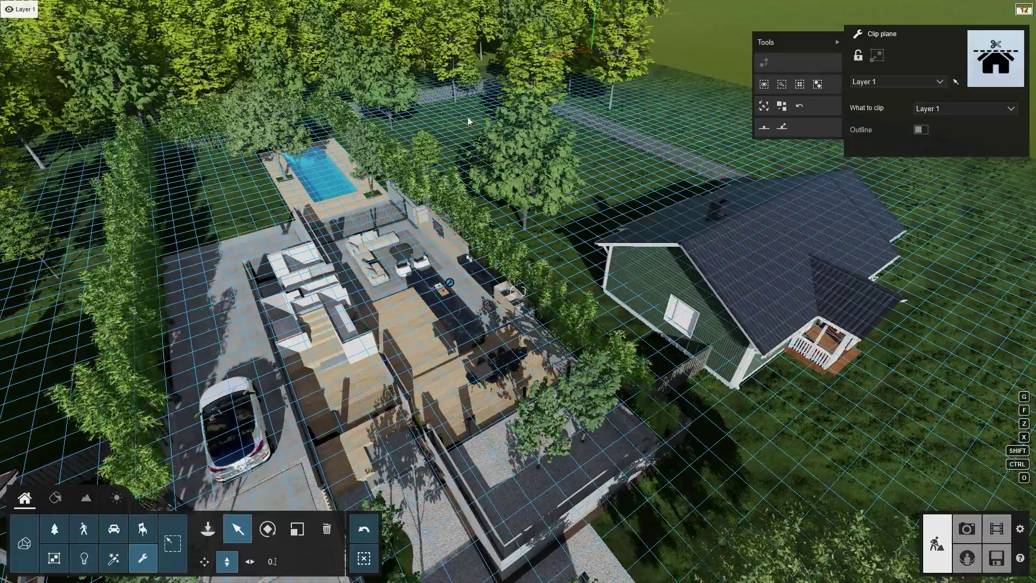
# Step: Compare clipping all layers with clipping Layer 1 only in a closer view of the interior, ending on Layer 1
pyautogui.press('a')
pyautogui.moveTo(522, 196); pyautogui.dragTo(920, 100, button='right')
pyautogui.press('w')
pyautogui.click(939, 108)
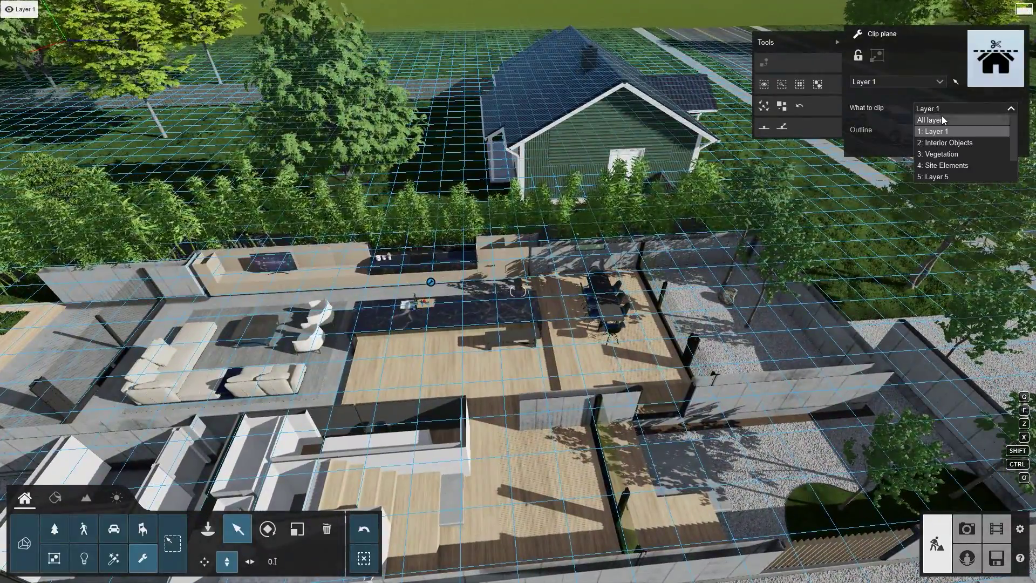
pyautogui.click(943, 117)
pyautogui.click(946, 108)
pyautogui.click(937, 134)
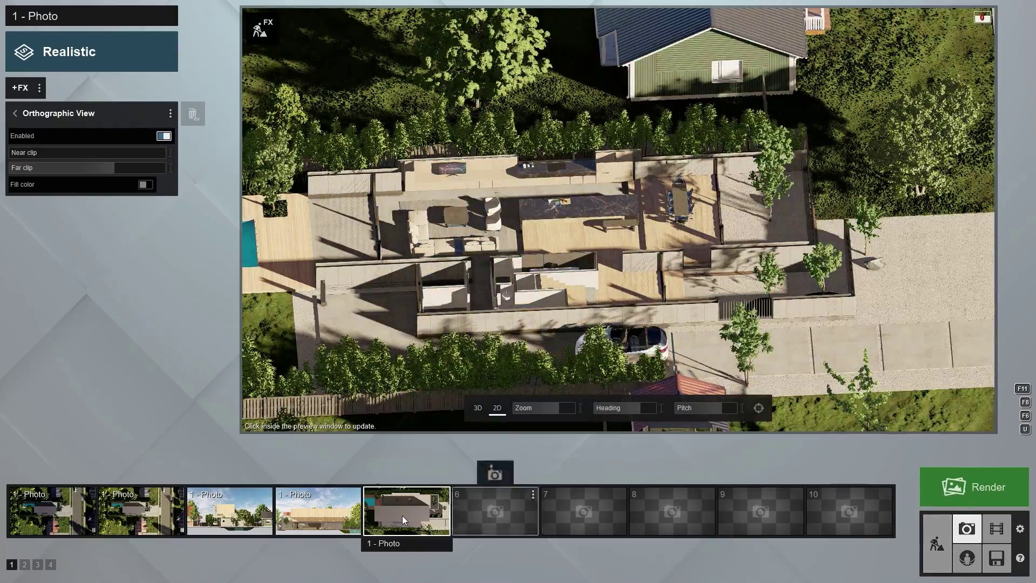
# Step: Copy the fifth photo into the sixth slot and replace its real sky with the second Overcast sky
pyautogui.click(403, 516)
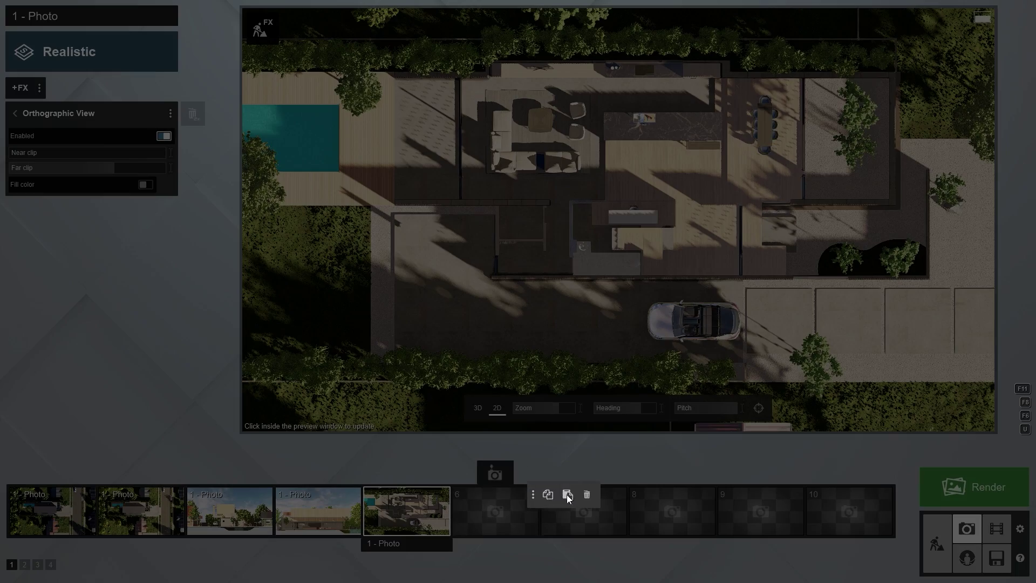
pyautogui.click(567, 495)
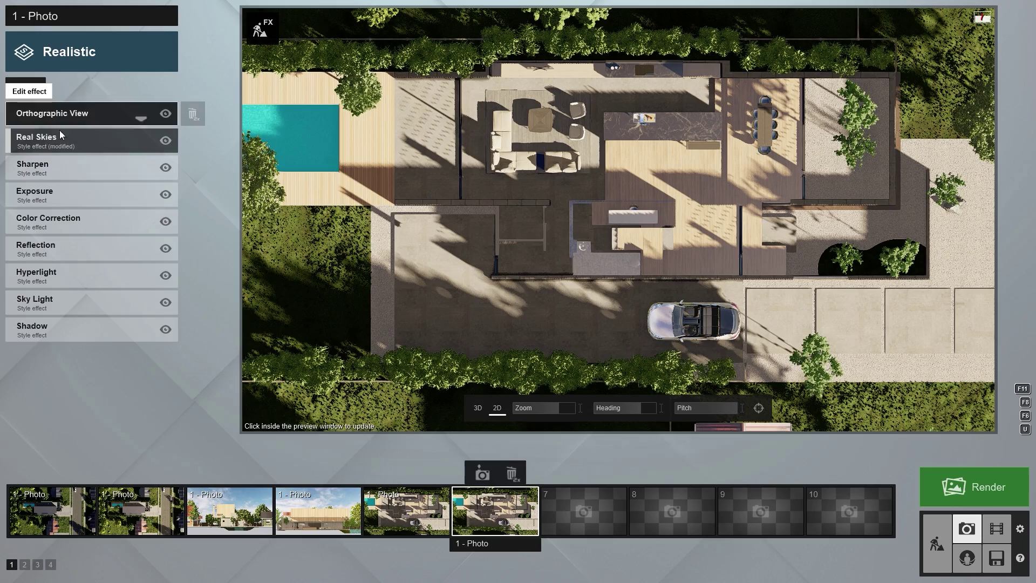
pyautogui.click(61, 135)
pyautogui.click(47, 142)
pyautogui.click(514, 124)
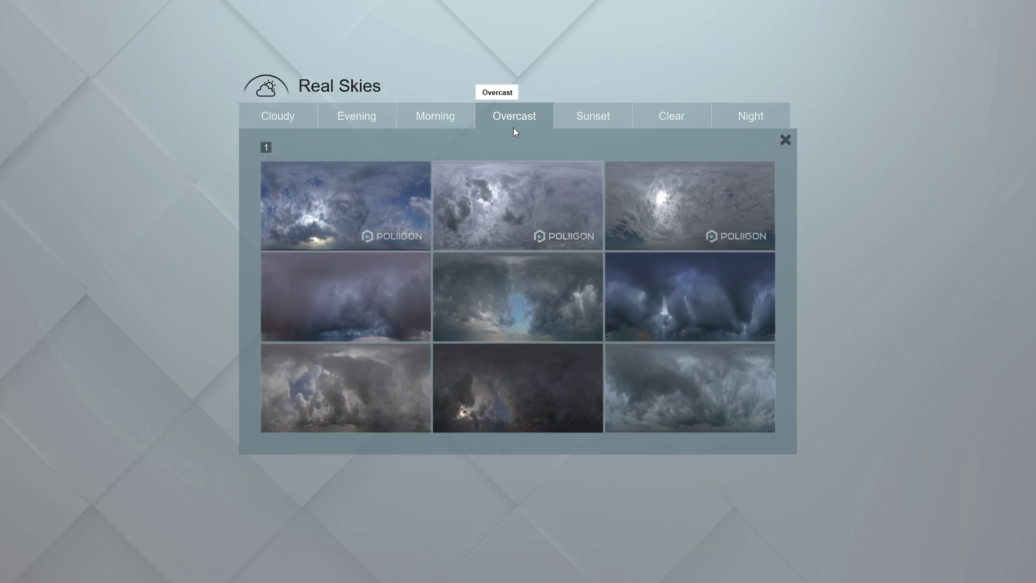
pyautogui.click(547, 198)
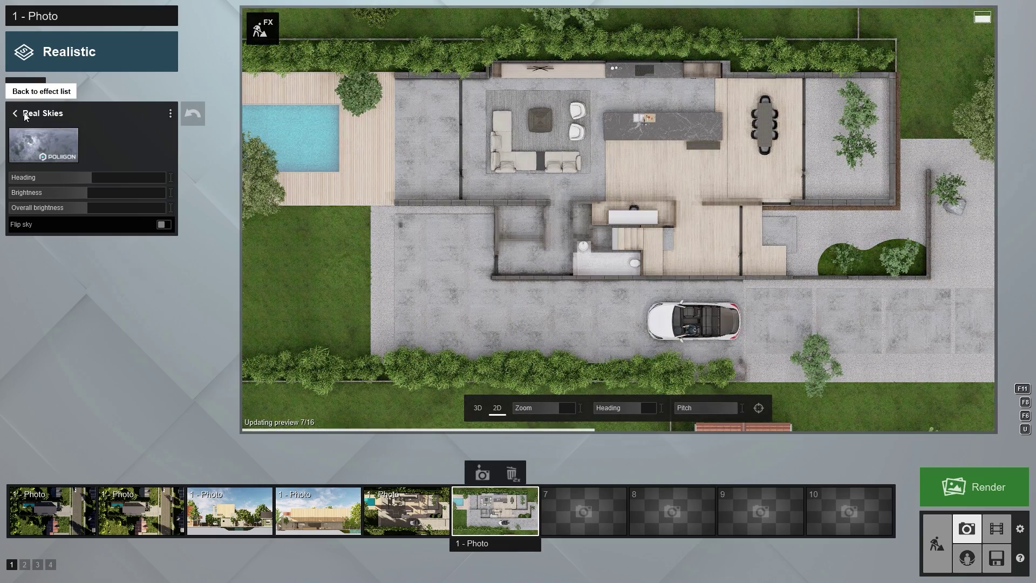
# Step: Set the sixth photo's Exposure to 0.6 and its Color Correction brightness to 0.7, and update the preview
pyautogui.click(26, 114)
pyautogui.click(68, 202)
pyautogui.click(98, 135)
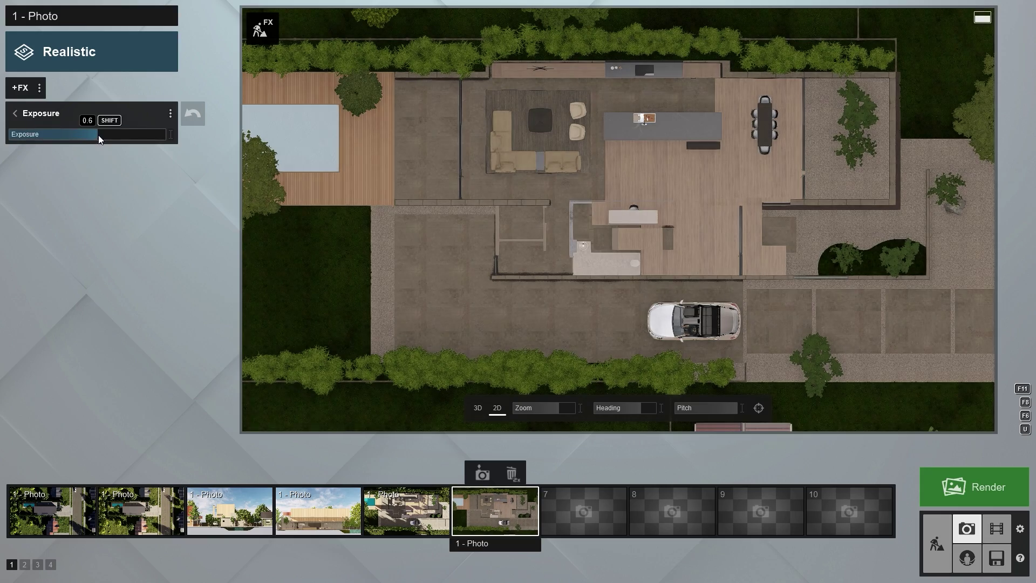
pyautogui.click(15, 114)
pyautogui.click(76, 217)
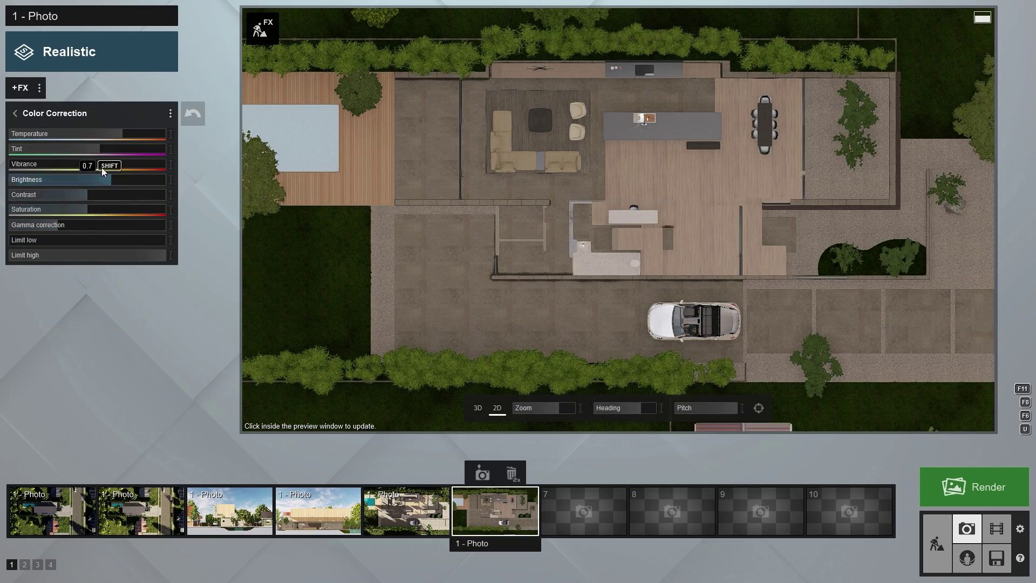
pyautogui.click(853, 225)
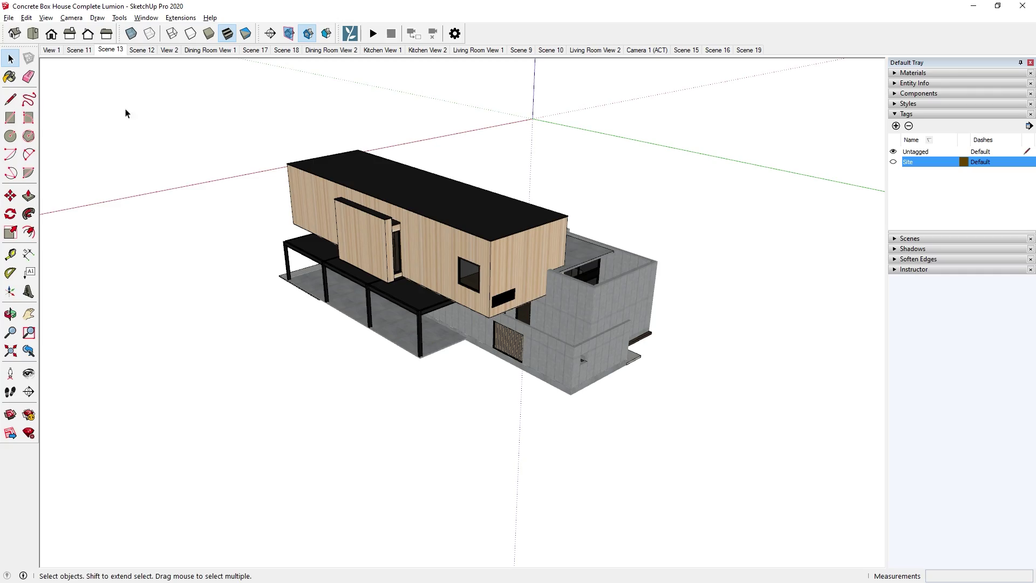
# Step: Switch to SketchUp and save the model with the Site tag hidden as "Concrete Box House Complete Lumion no Site"
pyautogui.click(9, 17)
pyautogui.click(25, 81)
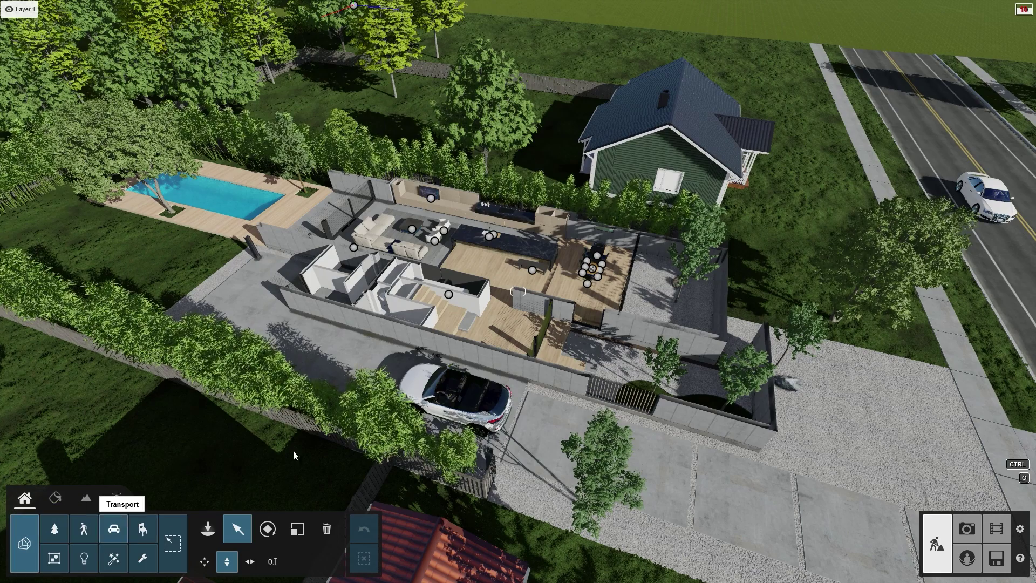
# Step: Back in Lumion, add a second variation to the house model and re-import it from "Concrete Box House Complete Lumion no Site"
pyautogui.hotkey('ctrl', 'a')
pyautogui.click(475, 297)
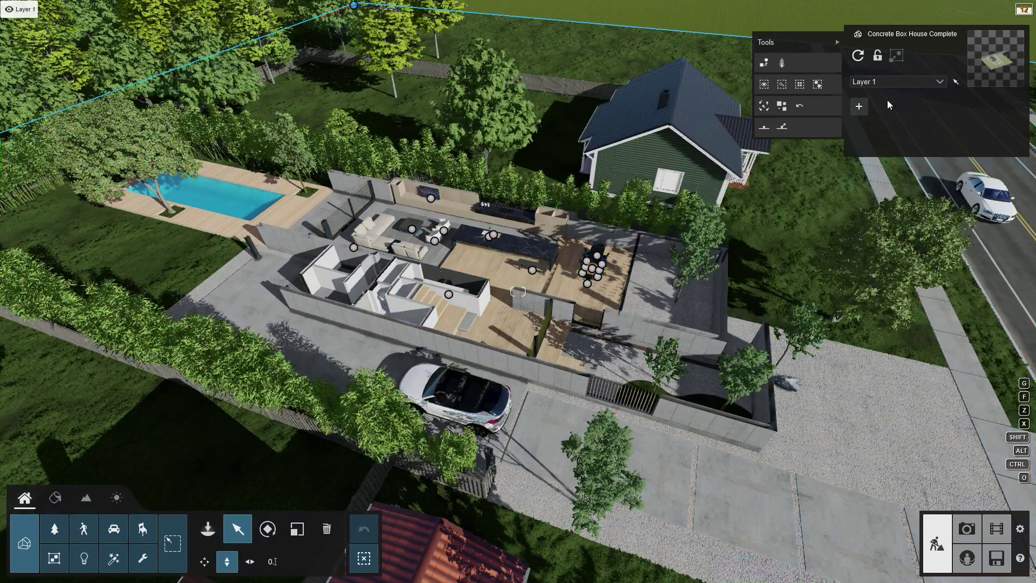
pyautogui.click(859, 107)
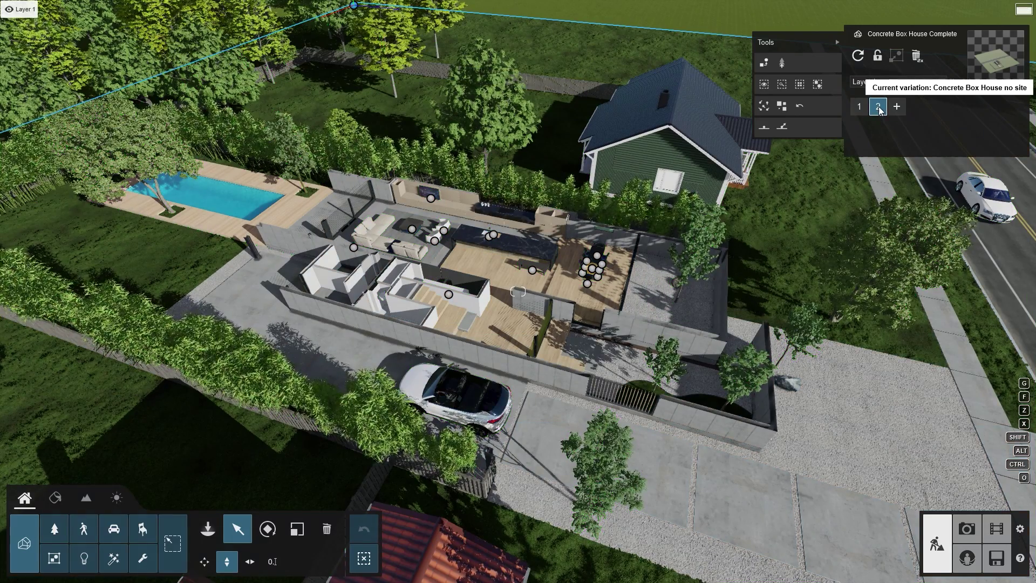
pyautogui.keyDown('alt'); pyautogui.click(858, 56); pyautogui.keyUp('alt')
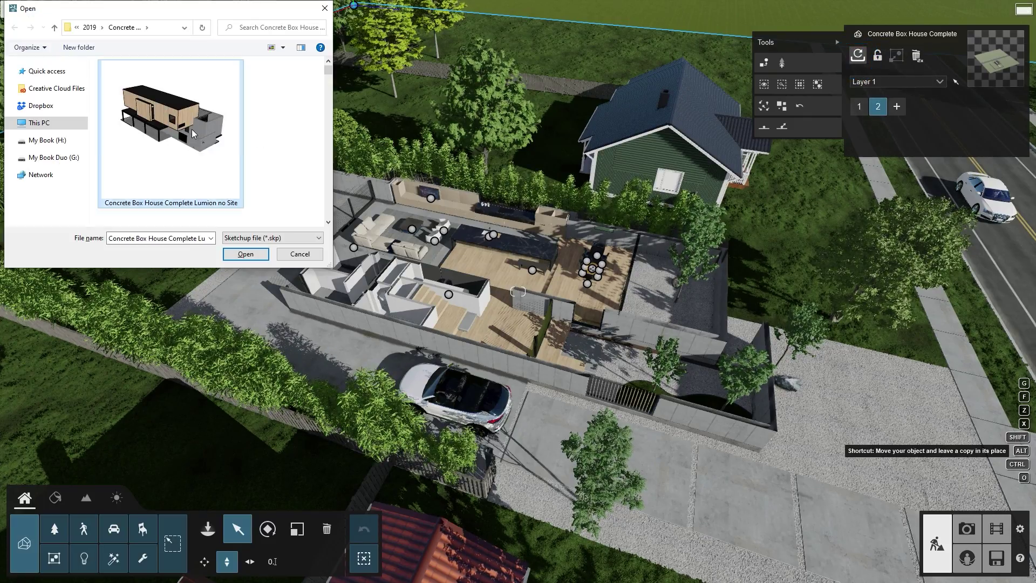
pyautogui.doubleClick(192, 129)
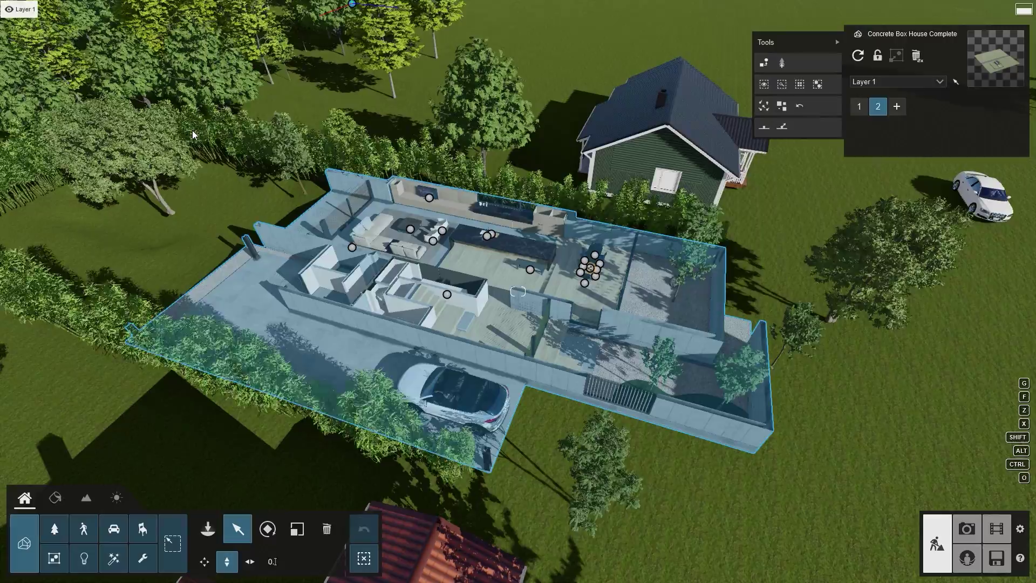
# Step: Compare the house model's two variations, ending on variation 1
pyautogui.click(859, 108)
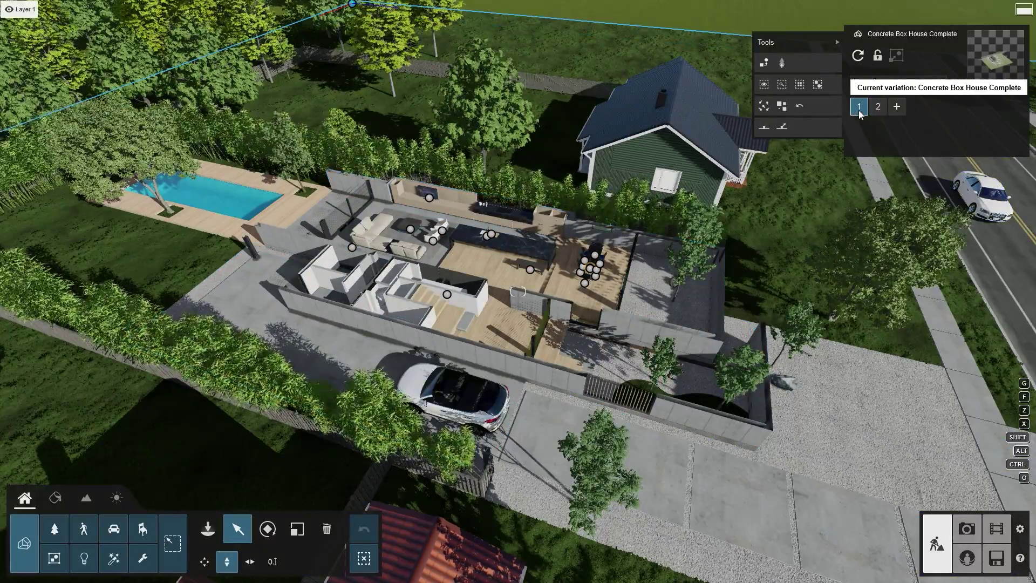
pyautogui.click(878, 108)
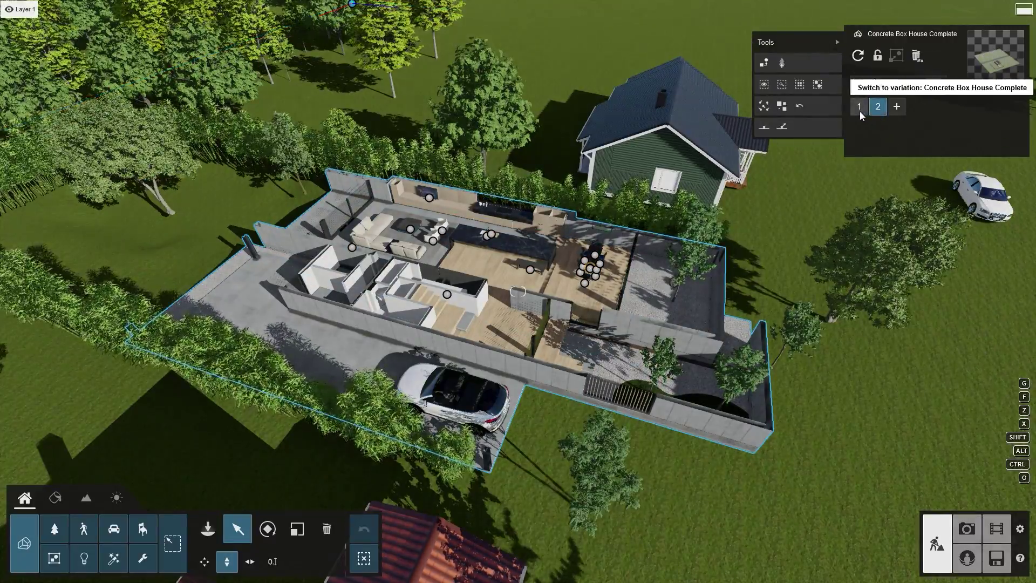
pyautogui.click(860, 109)
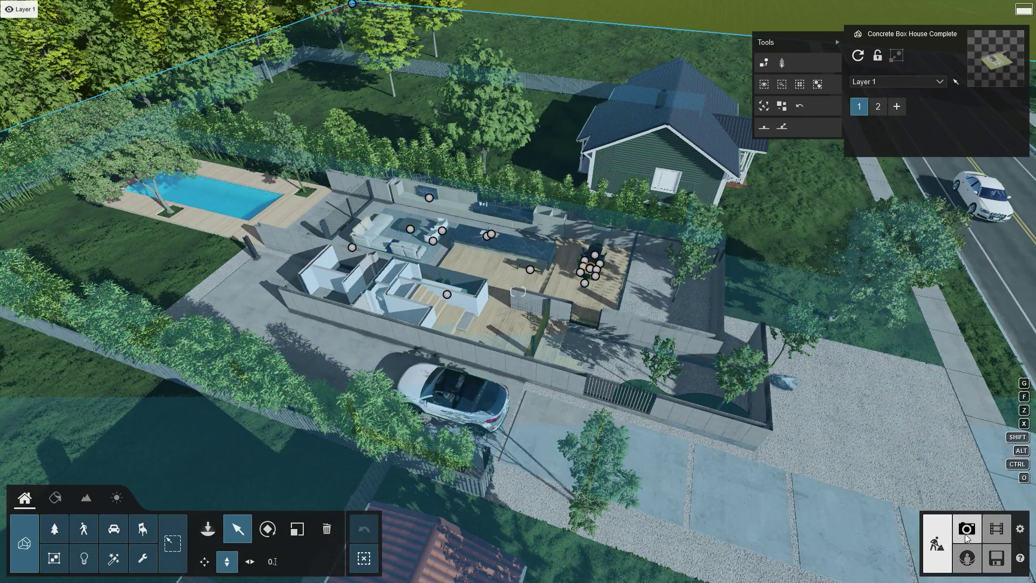
# Step: Add the Variation Control effect to the sixth photo and assign the Concrete Box House model to it
pyautogui.click(966, 531)
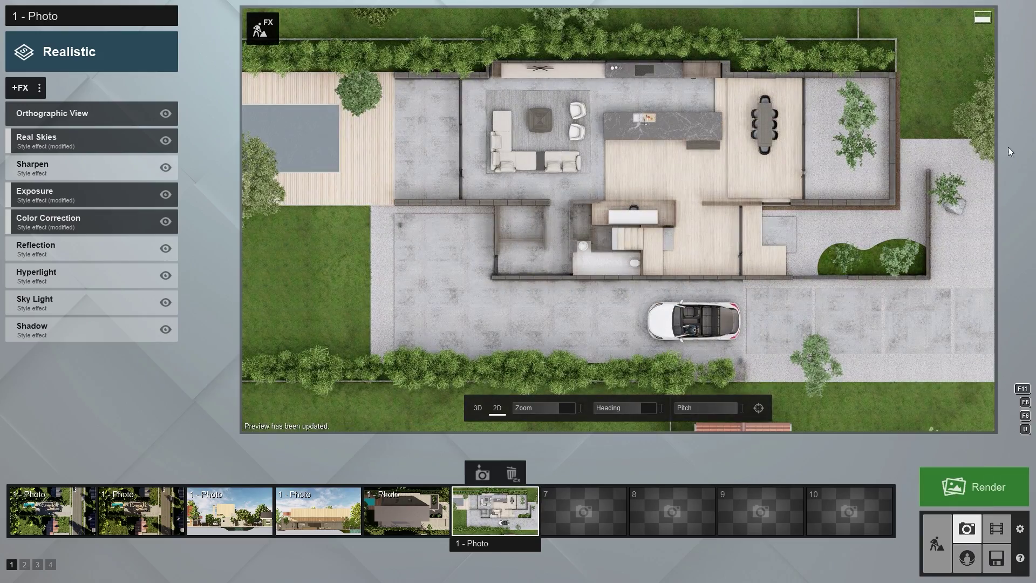
pyautogui.click(17, 87)
pyautogui.click(340, 416)
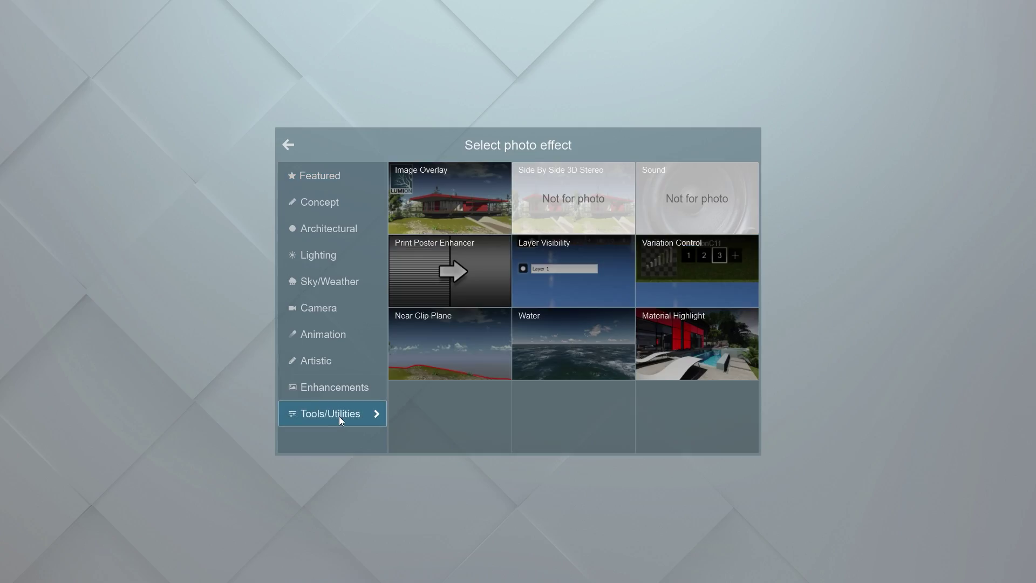
pyautogui.click(665, 277)
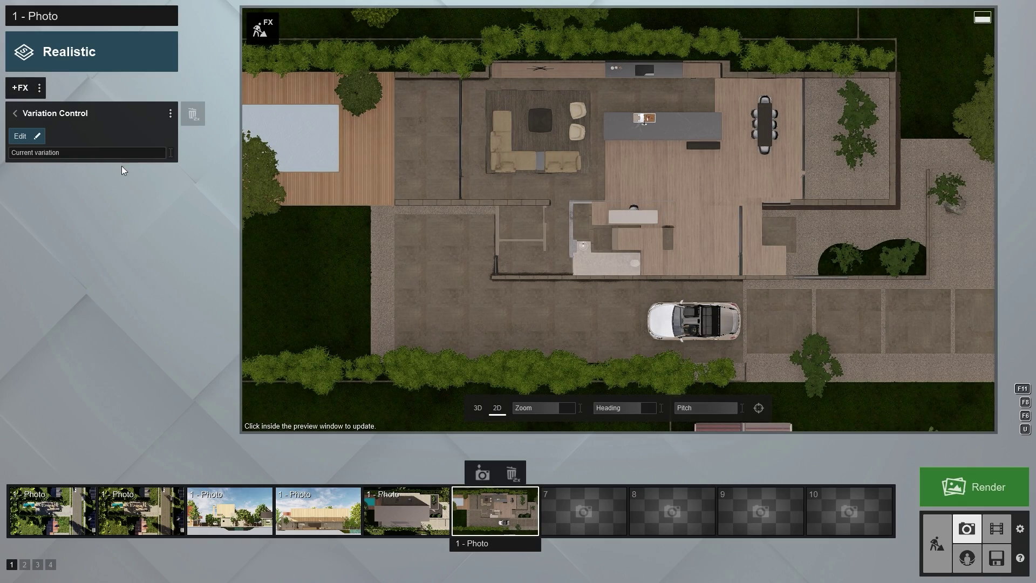
pyautogui.click(24, 137)
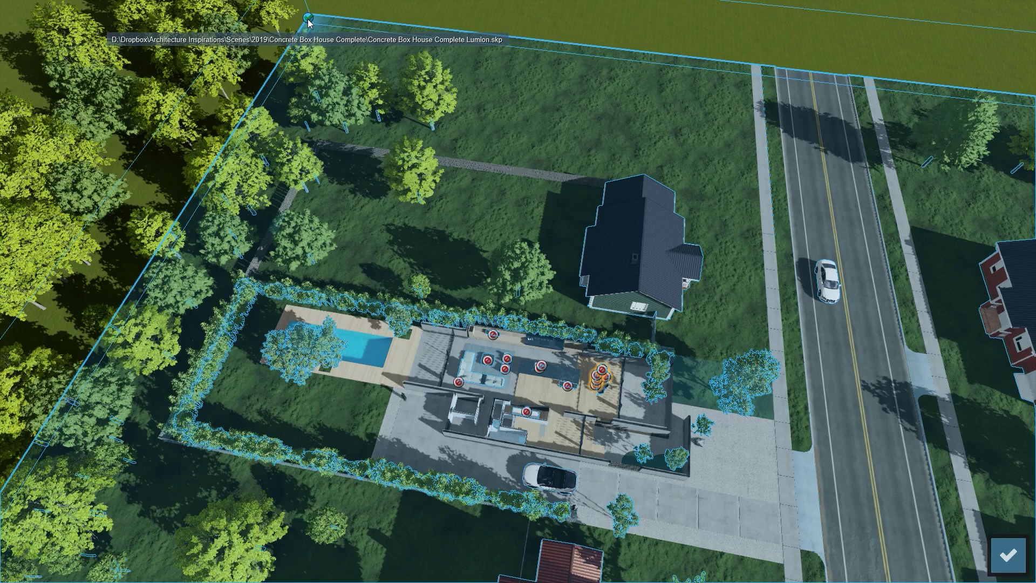
pyautogui.click(1008, 555)
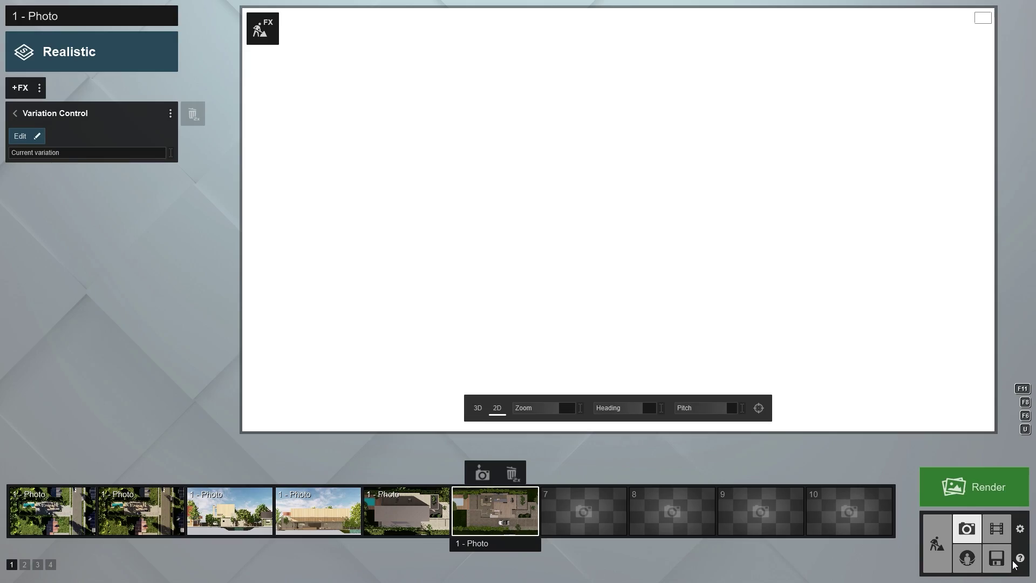
# Step: Set the current variation of the sixth photo to 2 and update the floor plan preview
pyautogui.click(504, 517)
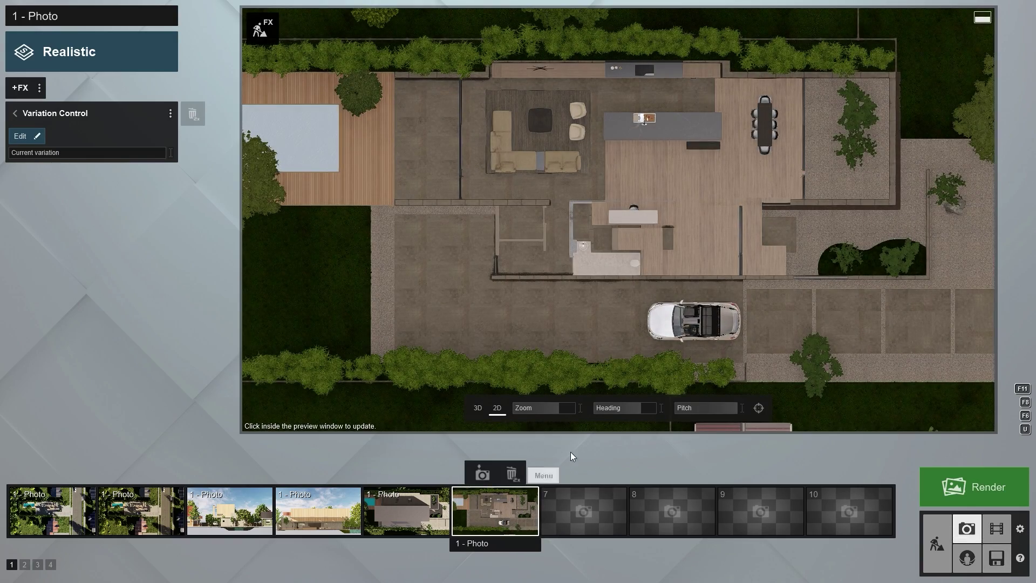
pyautogui.hotkey('shift', '1')
pyautogui.hotkey('shift', '3')
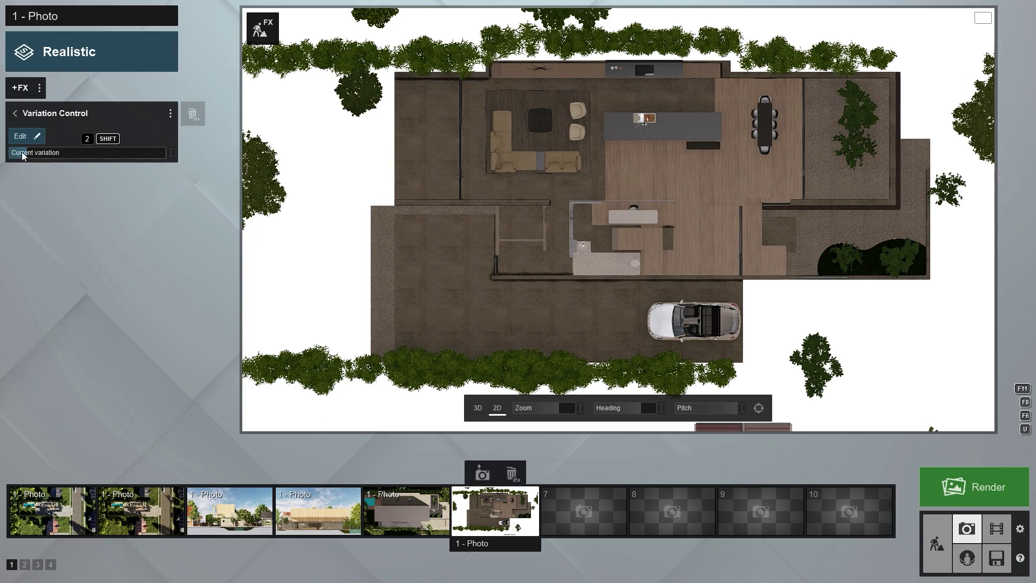
pyautogui.moveTo(22, 152); pyautogui.dragTo(23, 153)
pyautogui.click(646, 193)
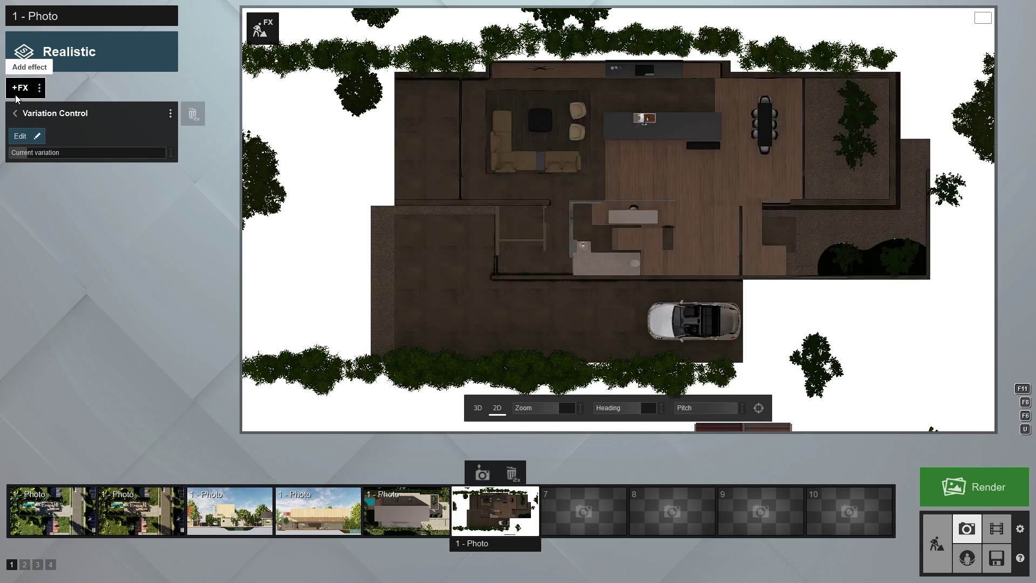
# Step: Add a Layer Visibility effect to the floor plan photo and hide layers 3 and 4, the Vegetation and Site Elements
pyautogui.click(25, 84)
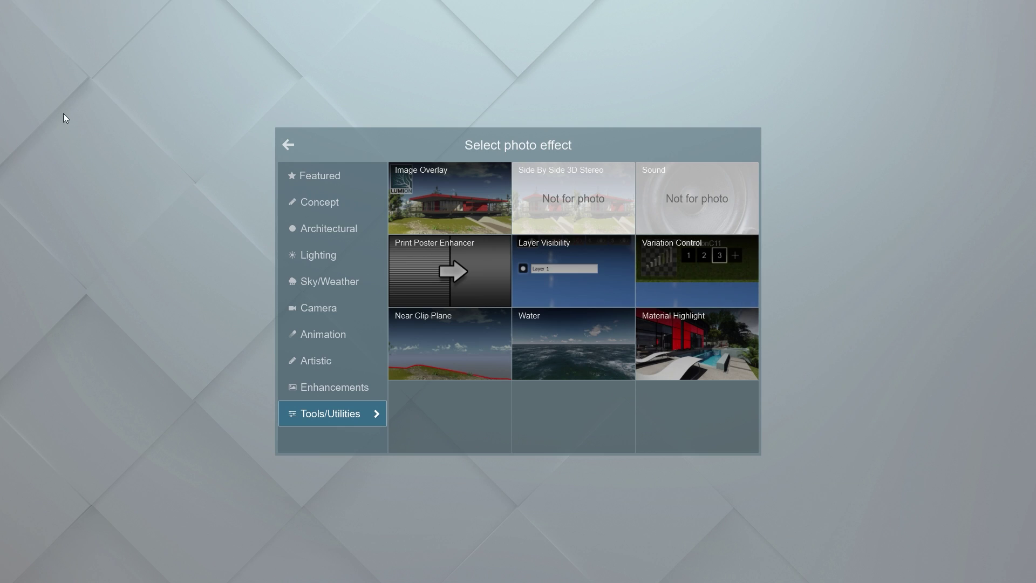
pyautogui.click(562, 265)
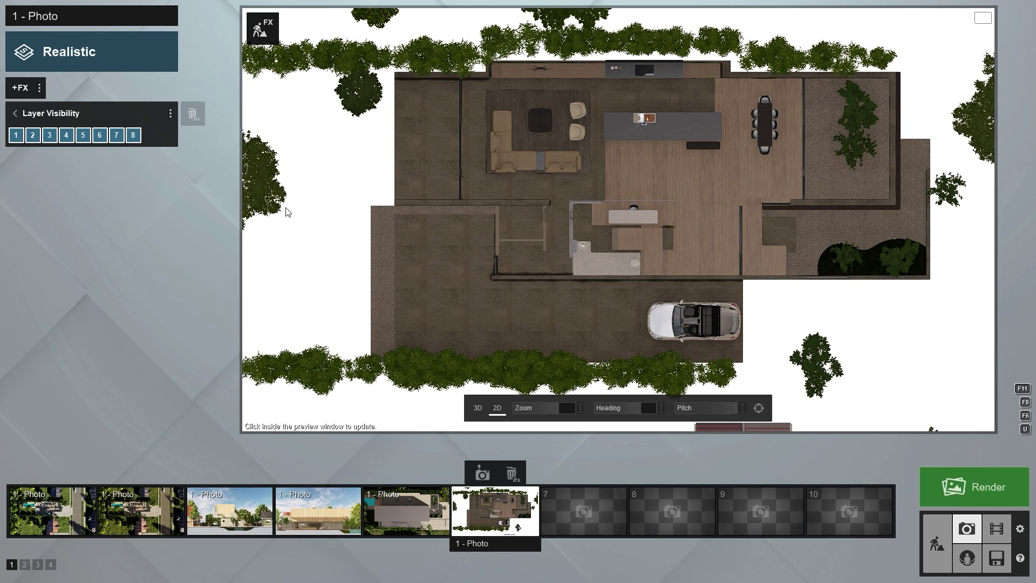
pyautogui.click(49, 134)
pyautogui.click(511, 189)
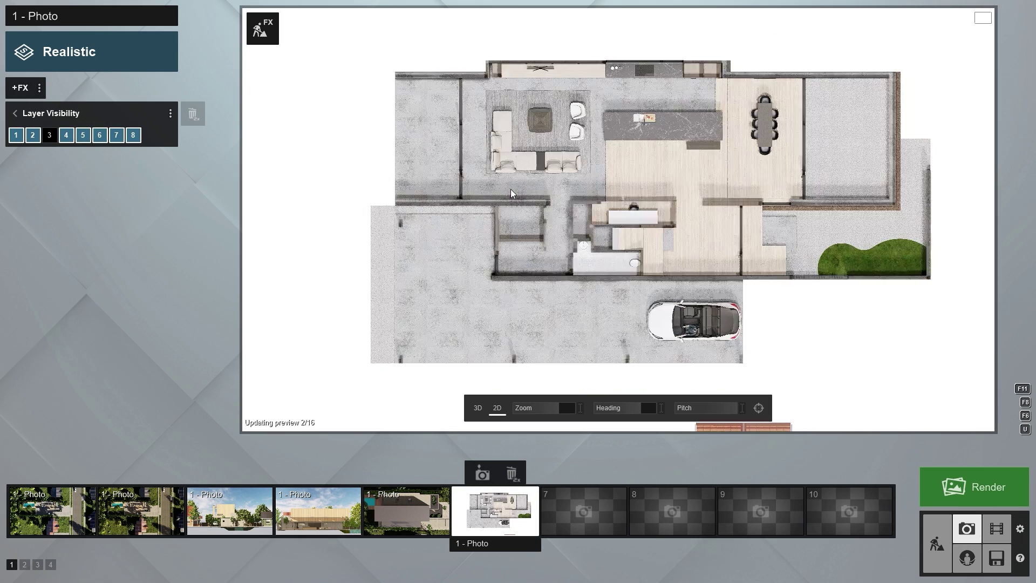
pyautogui.click(67, 136)
pyautogui.click(585, 211)
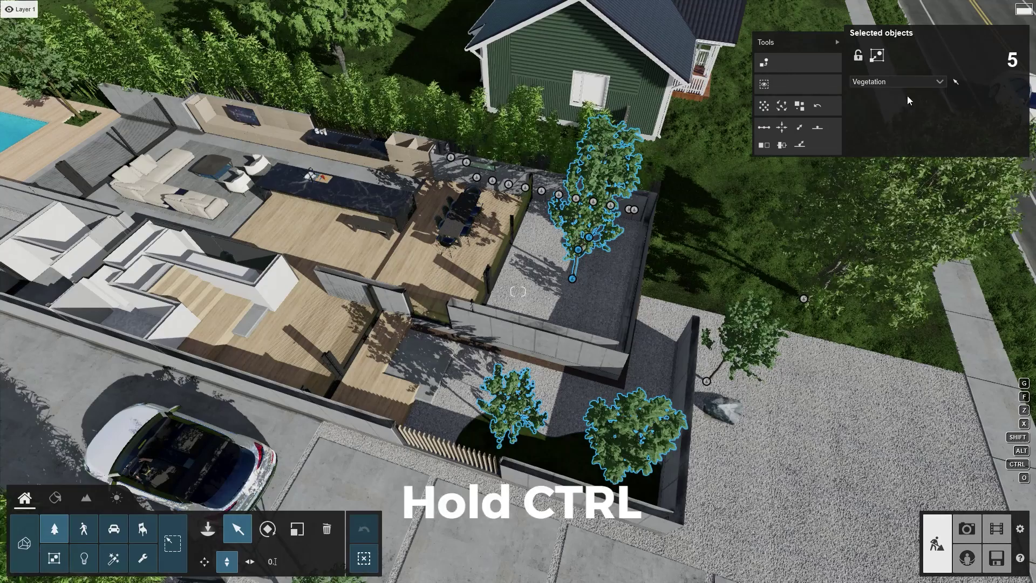
# Step: Move the five selected courtyard plants to Layer 5 and toggle that layer's visibility in the floor plan photo
pyautogui.click(902, 82)
pyautogui.click(880, 128)
pyautogui.click(967, 529)
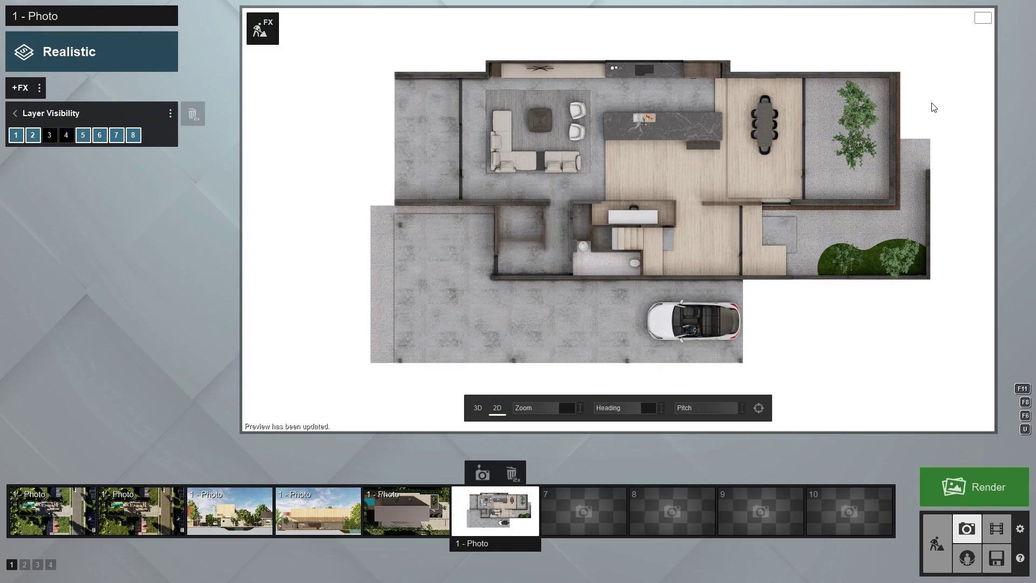
pyautogui.click(83, 135)
pyautogui.click(83, 136)
pyautogui.click(907, 154)
# Step: Restore the fourth photo's view, move the clip plane to Layer 6 and rename that layer "Clip Plane"
pyautogui.click(320, 523)
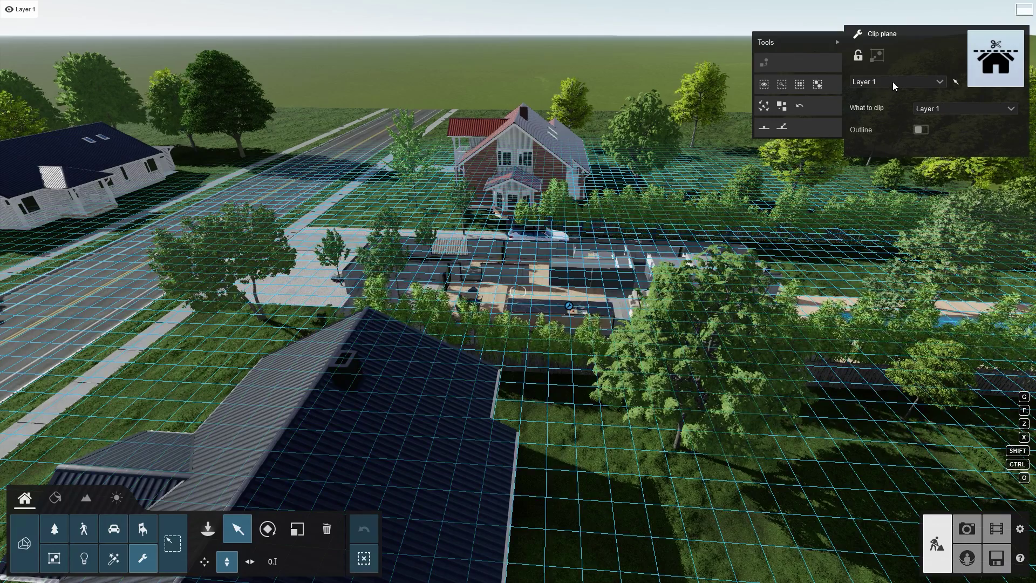
pyautogui.click(893, 82)
pyautogui.click(869, 141)
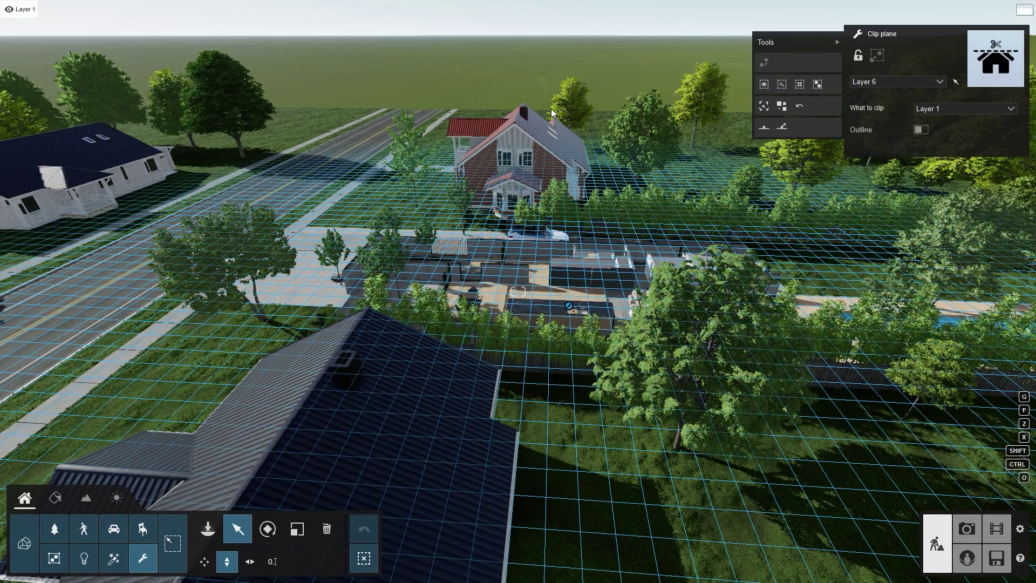
pyautogui.doubleClick(264, 13)
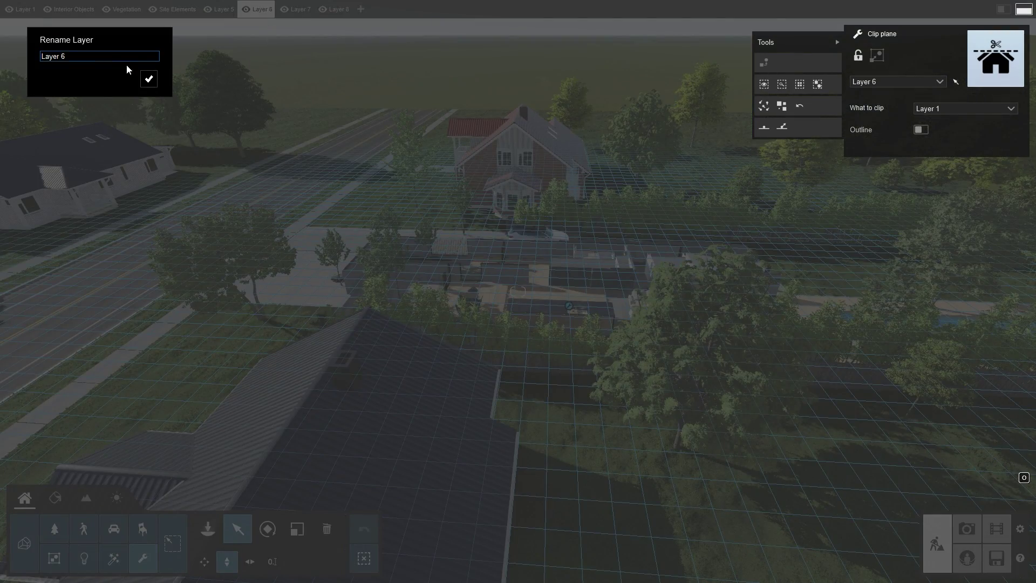
pyautogui.write('Clip Plane')
pyautogui.click(148, 82)
# Step: Add a Layer Visibility effect to the fourth photo, hide the Clip Plane layer and update the elevation preview
pyautogui.click(967, 529)
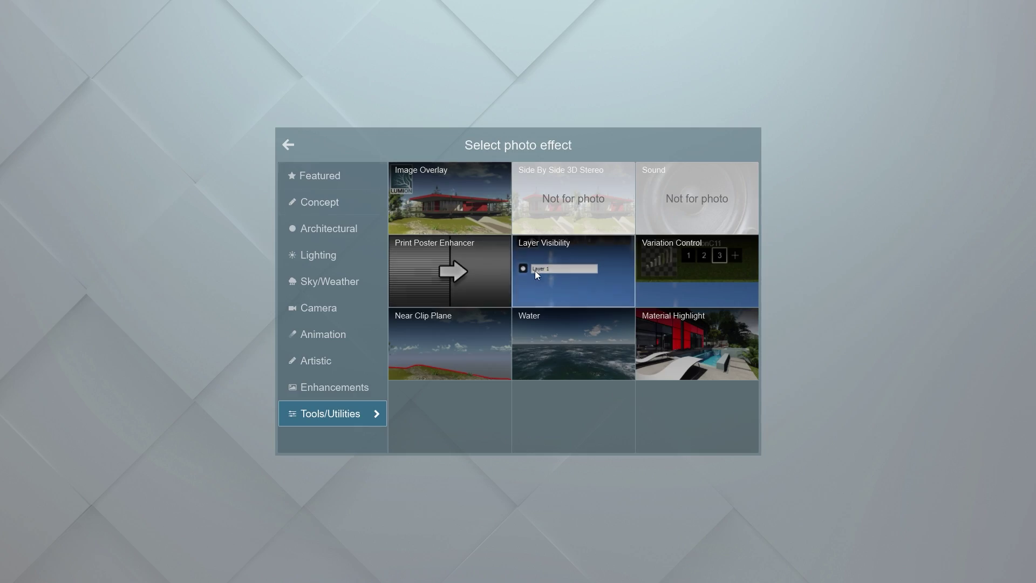
pyautogui.click(535, 274)
pyautogui.click(306, 474)
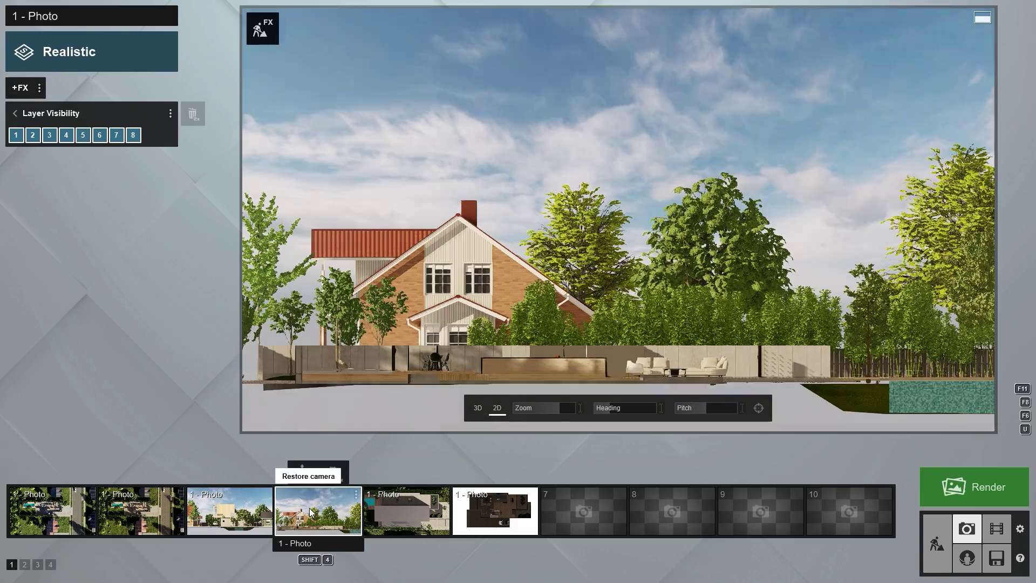
pyautogui.click(100, 136)
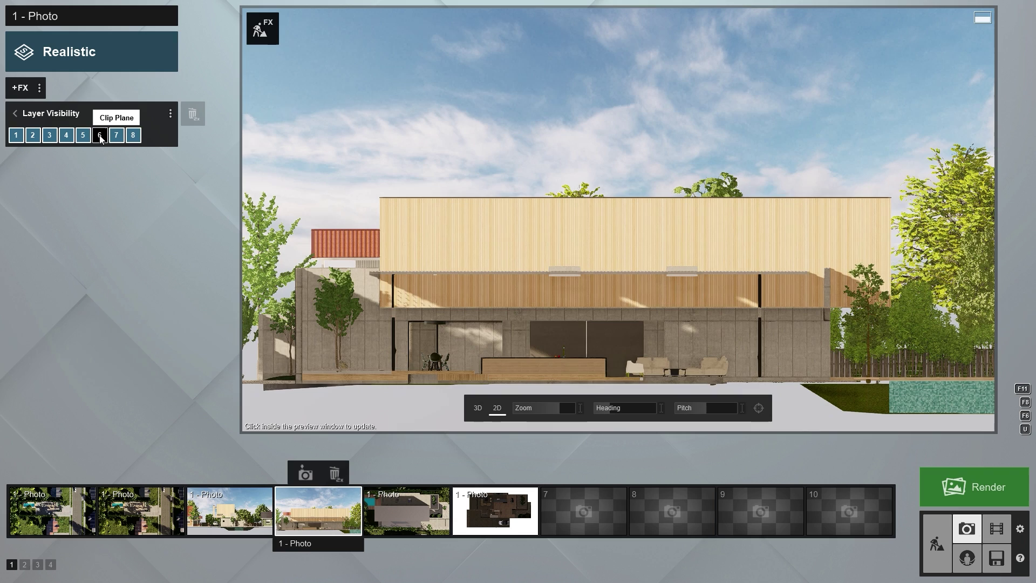
pyautogui.click(710, 263)
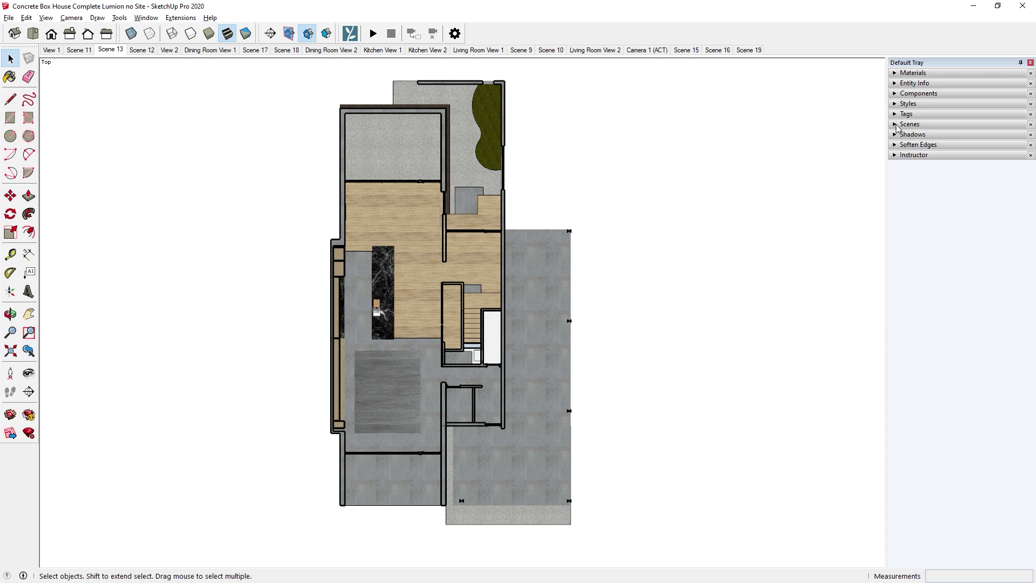
# Step: In SketchUp, apply a white line style from the Default Styles to the clipped top view and open the style for editing
pyautogui.click(908, 104)
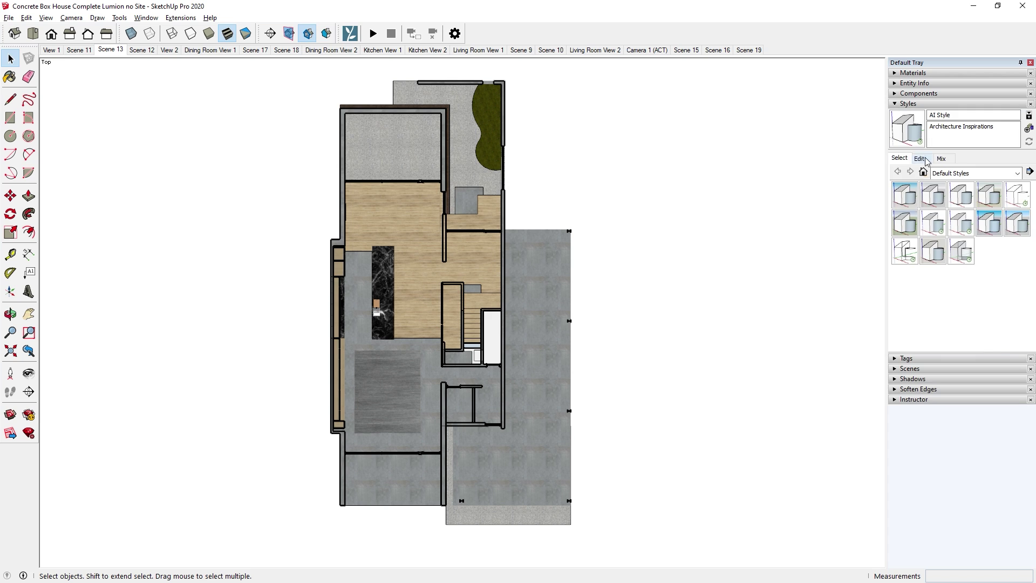
pyautogui.click(1015, 199)
pyautogui.click(920, 158)
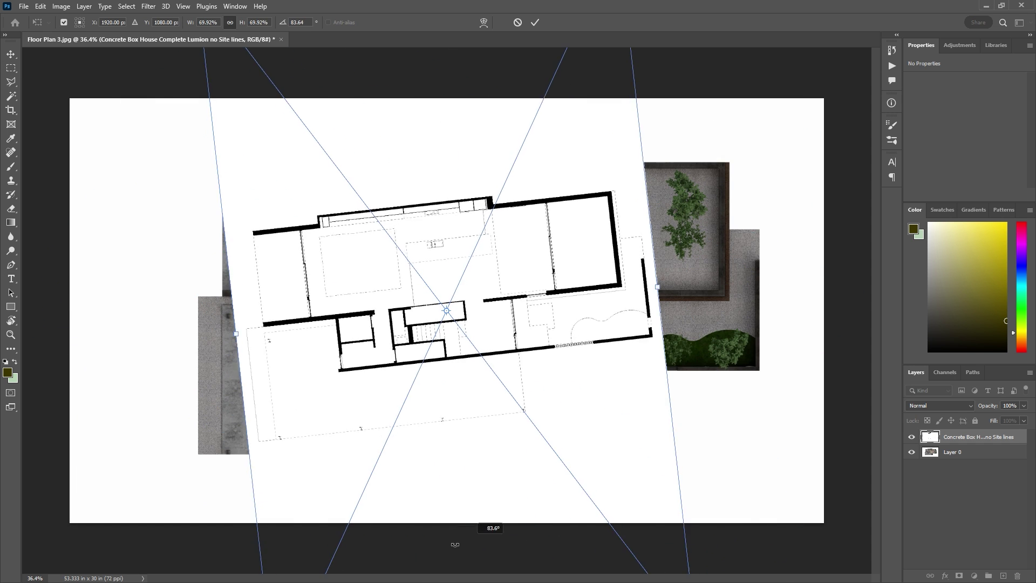
# Step: In Photoshop, rotate the placed line drawing 90° and scale and position it over the rendered floor plan
pyautogui.moveTo(455, 545); pyautogui.dragTo(429, 544)
pyautogui.moveTo(659, 310); pyautogui.dragTo(817, 310)
pyautogui.moveTo(486, 323); pyautogui.dragTo(436, 316)
pyautogui.press('Return')
# Step: Lower the line drawing layer's opacity to 48% and transform it to align precisely with the rendered plan beneath
pyautogui.click(1023, 406)
pyautogui.moveTo(1019, 416); pyautogui.dragTo(997, 416)
pyautogui.press('v')
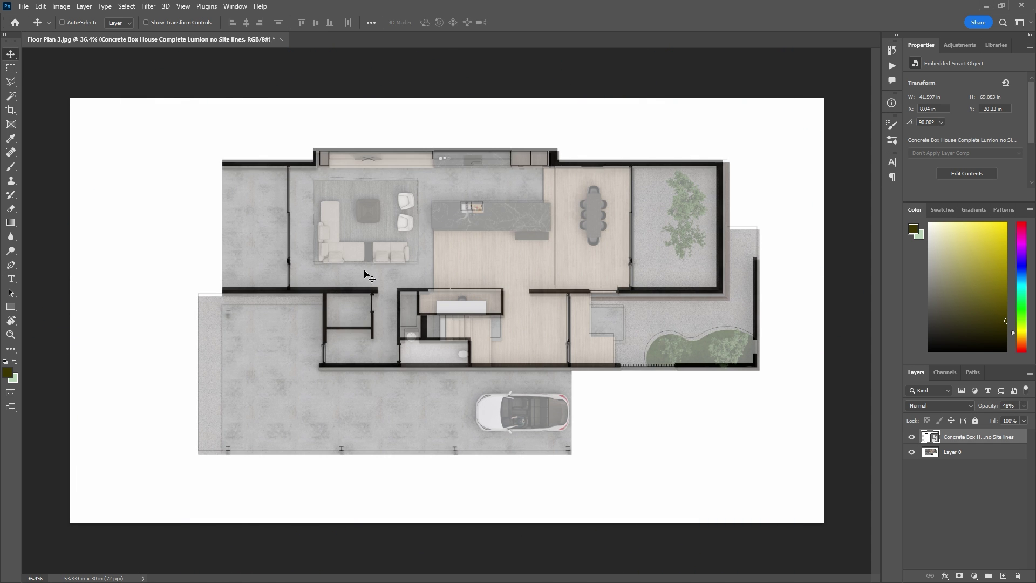
pyautogui.hotkey('ctrl', 't')
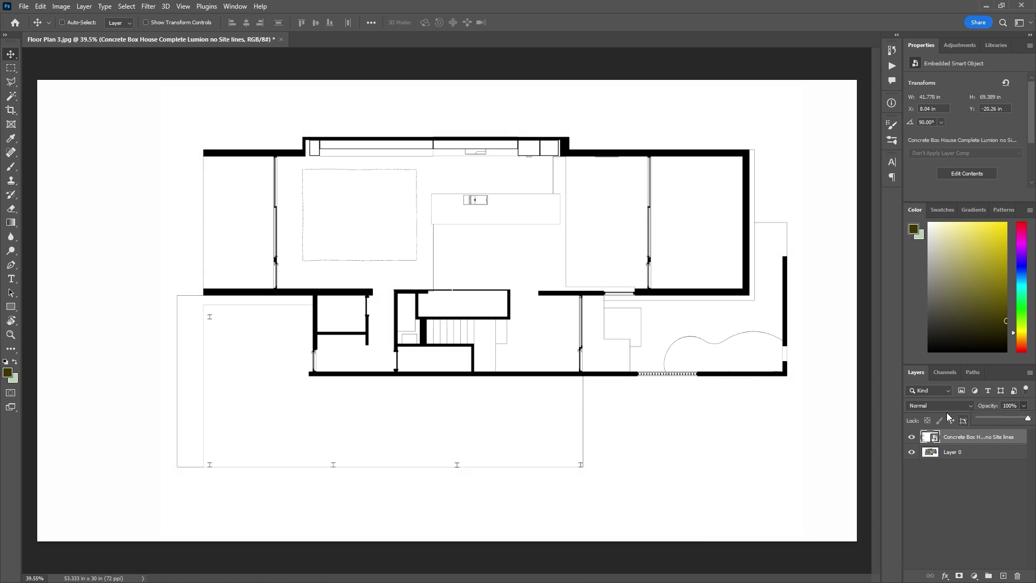
# Step: Change the line drawing layer's blending mode so that only its dark lines overlay the rendered floor plan
pyautogui.click(942, 406)
pyautogui.click(936, 355)
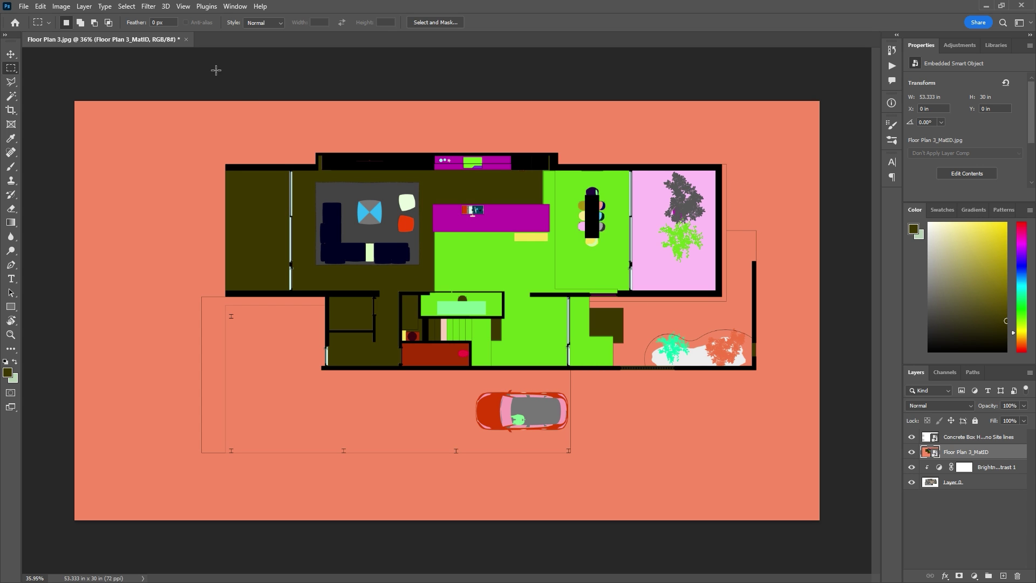
# Step: Select the dark olive floor areas of the material ID layer with Color Range at fuzziness 40 and hide that layer
pyautogui.click(126, 6)
pyautogui.click(158, 117)
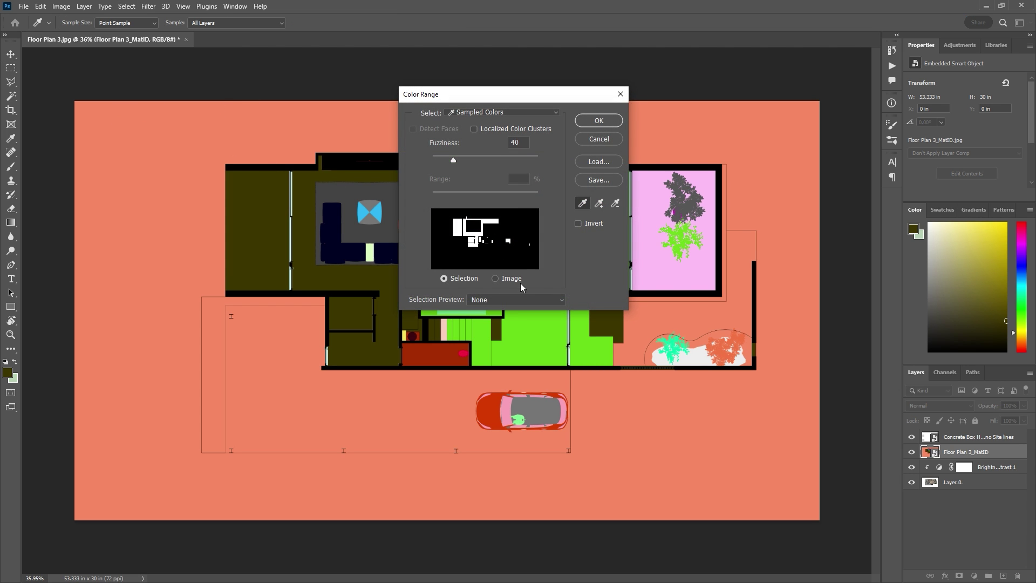
pyautogui.click(598, 120)
pyautogui.click(912, 452)
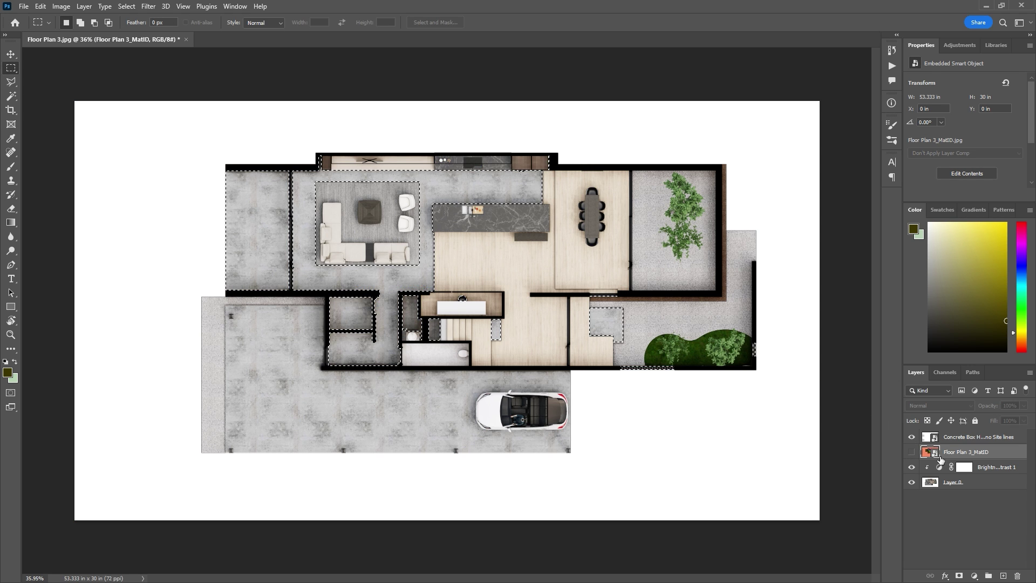
# Step: Try a Brightness/Contrast adjustment masked to the selected floor areas directly above the rendered floor plan layer
pyautogui.click(980, 485)
pyautogui.click(973, 577)
pyautogui.click(966, 420)
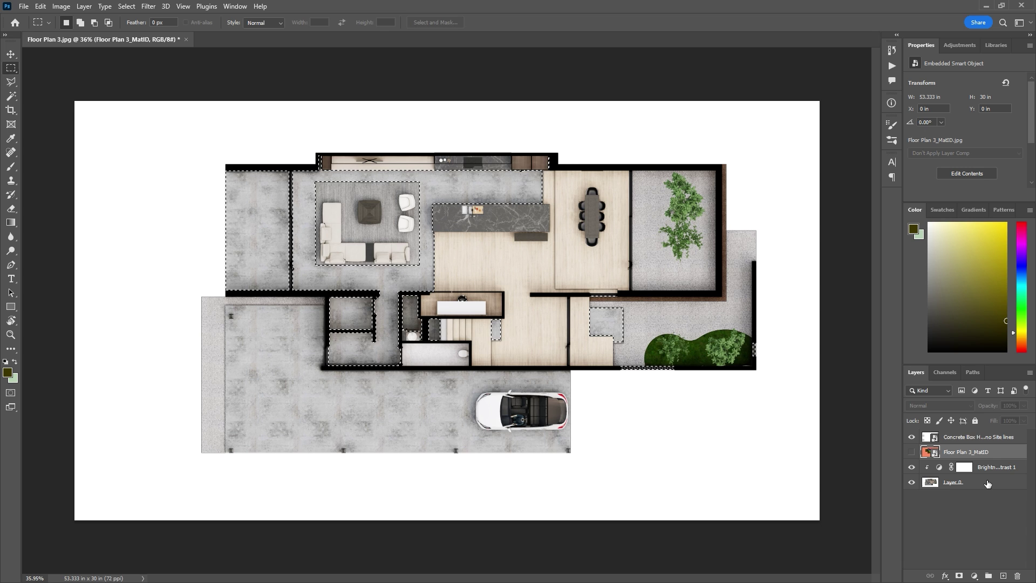
# Step: Cover the selected floor areas with a grey Solid Color fill layer and lower its opacity
pyautogui.click(974, 576)
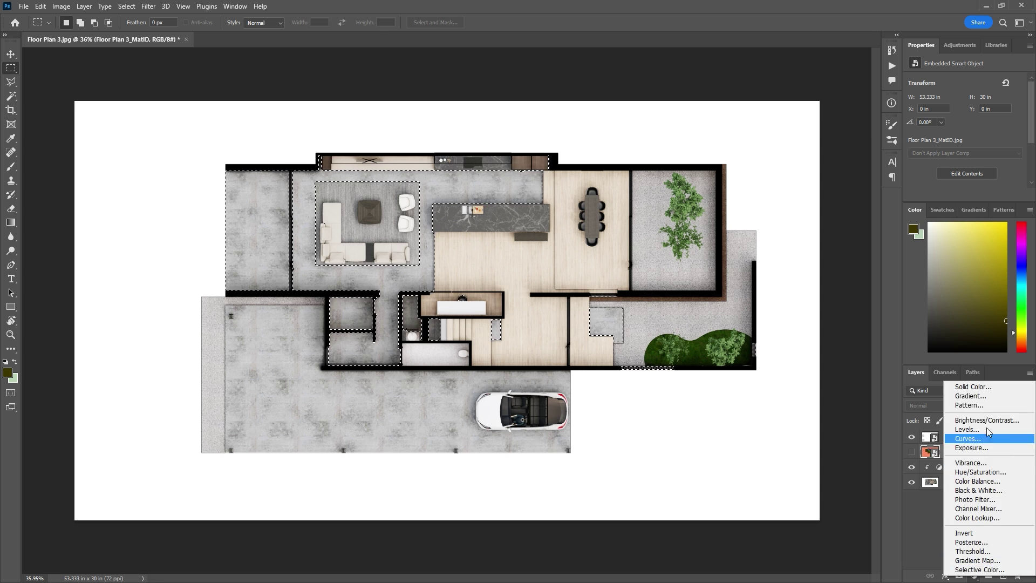
pyautogui.click(974, 387)
pyautogui.moveTo(502, 208); pyautogui.dragTo(440, 213)
pyautogui.click(710, 131)
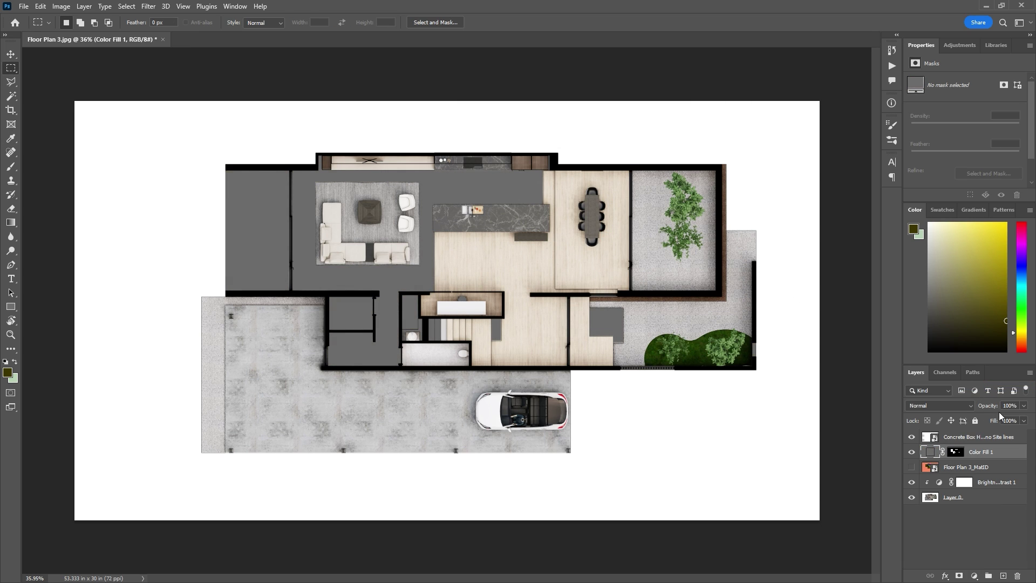
pyautogui.moveTo(1024, 406); pyautogui.dragTo(1000, 421)
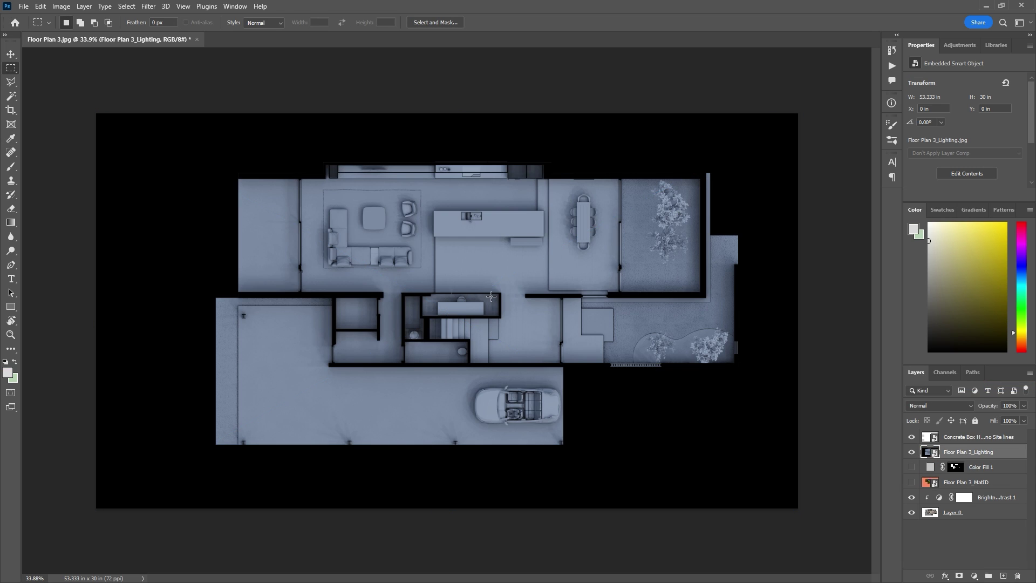
# Step: Desaturate the lighting pass with a Hue/Saturation adjustment at saturation -100 and brighten it with a Levels adjustment sampled near the kitchen island
pyautogui.click(974, 577)
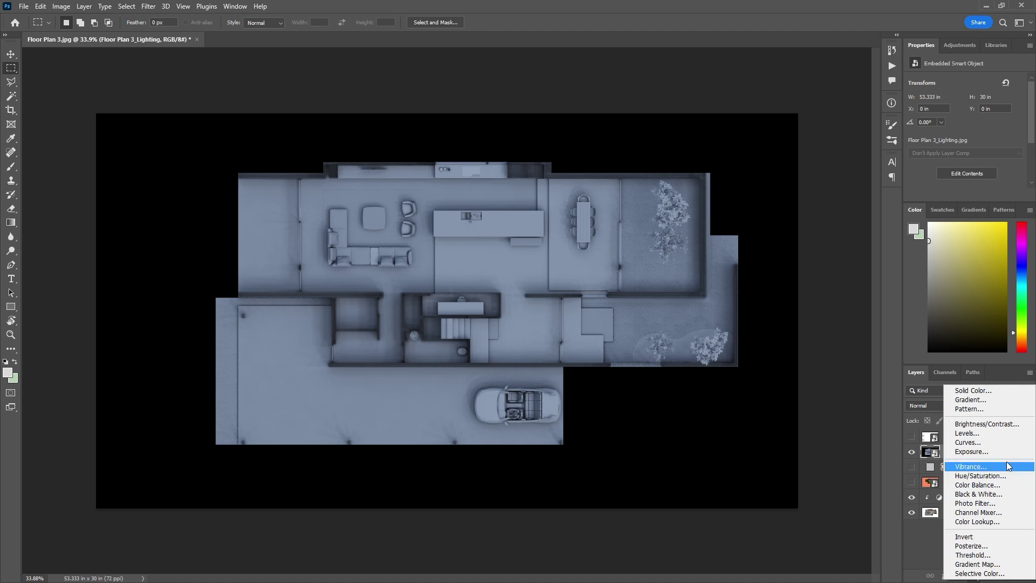
pyautogui.click(996, 476)
pyautogui.moveTo(965, 143); pyautogui.dragTo(911, 143)
pyautogui.click(976, 576)
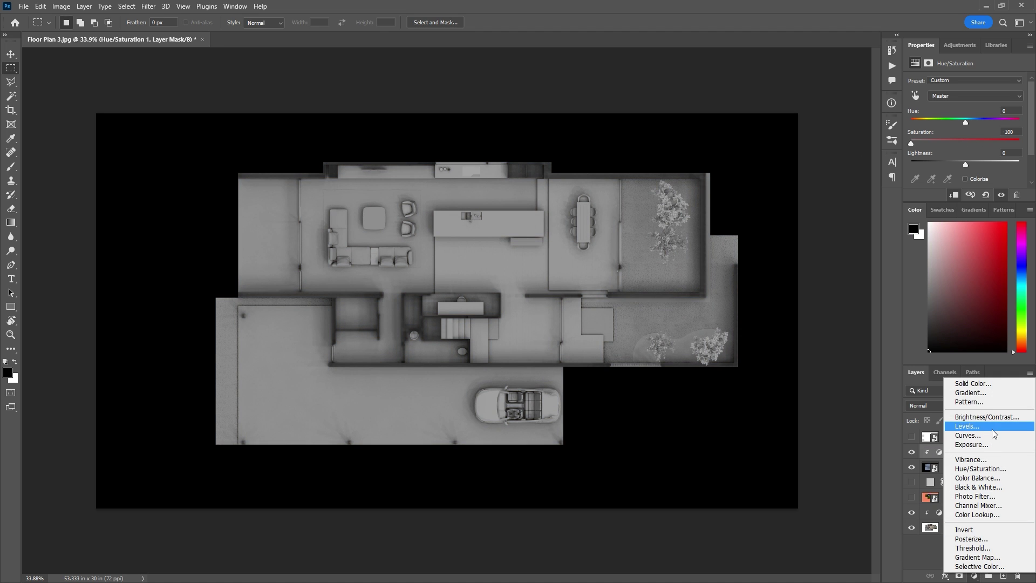
pyautogui.click(967, 426)
pyautogui.click(517, 201)
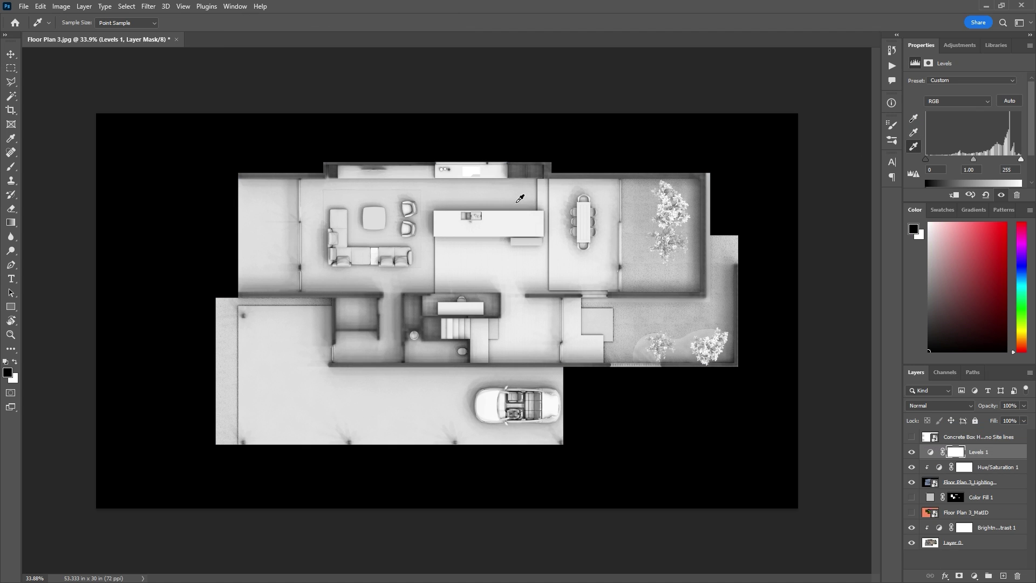
# Step: Select the lighting pass together with its Levels and Hue/Saturation adjustments and show the line drawing layer again
pyautogui.keyDown('shift'); pyautogui.click(1004, 487); pyautogui.keyUp('shift')
pyautogui.click(911, 439)
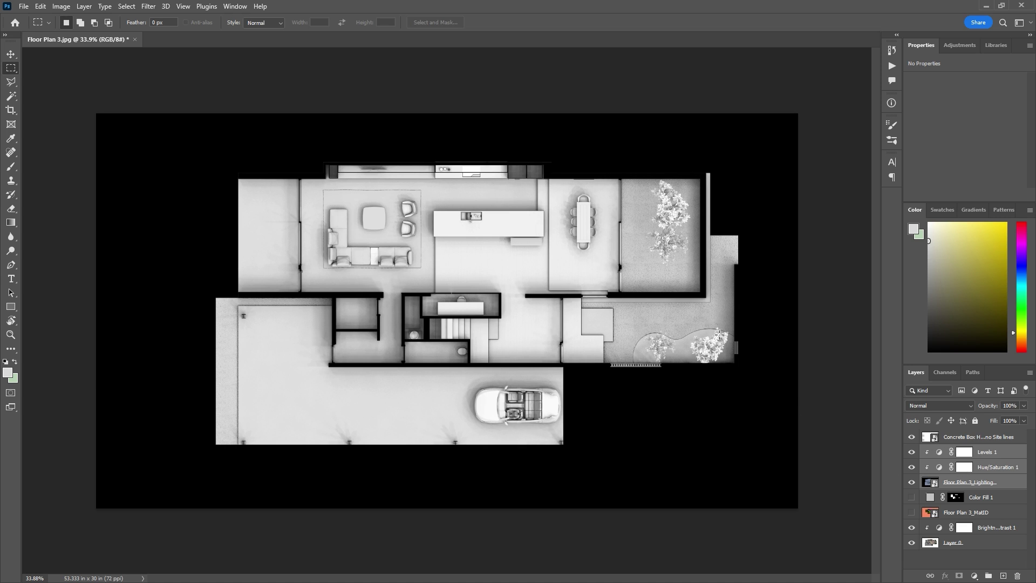